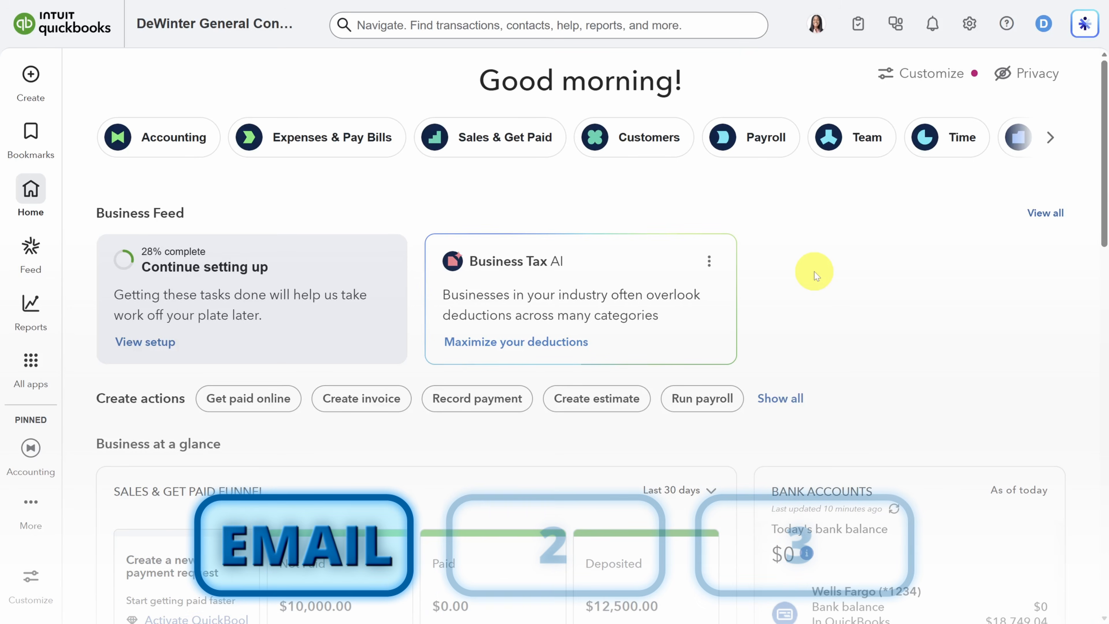
# Step: Open the Bills page under Expenses & Bills and copy the e-mail address for sending in bills and expenses
pyautogui.moveTo(33, 365)
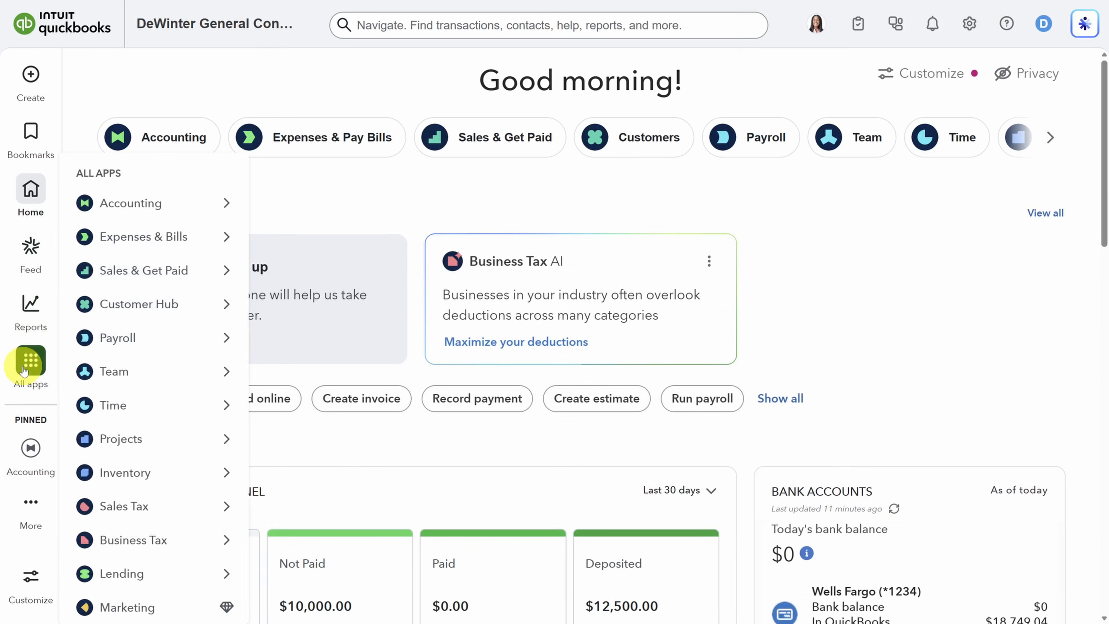
pyautogui.moveTo(142, 239)
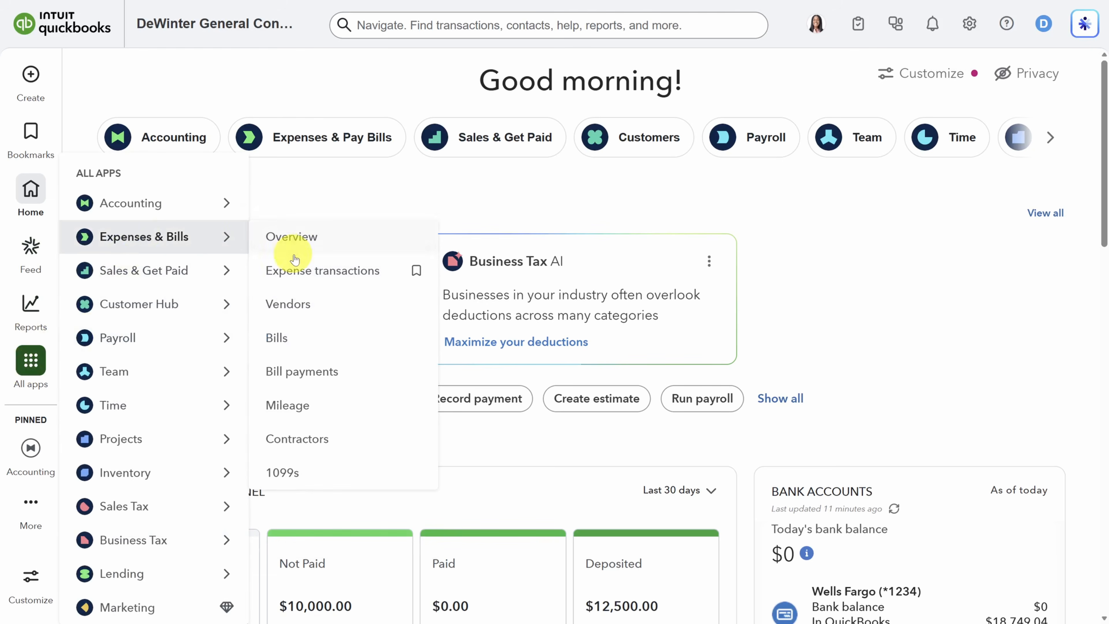
pyautogui.click(312, 342)
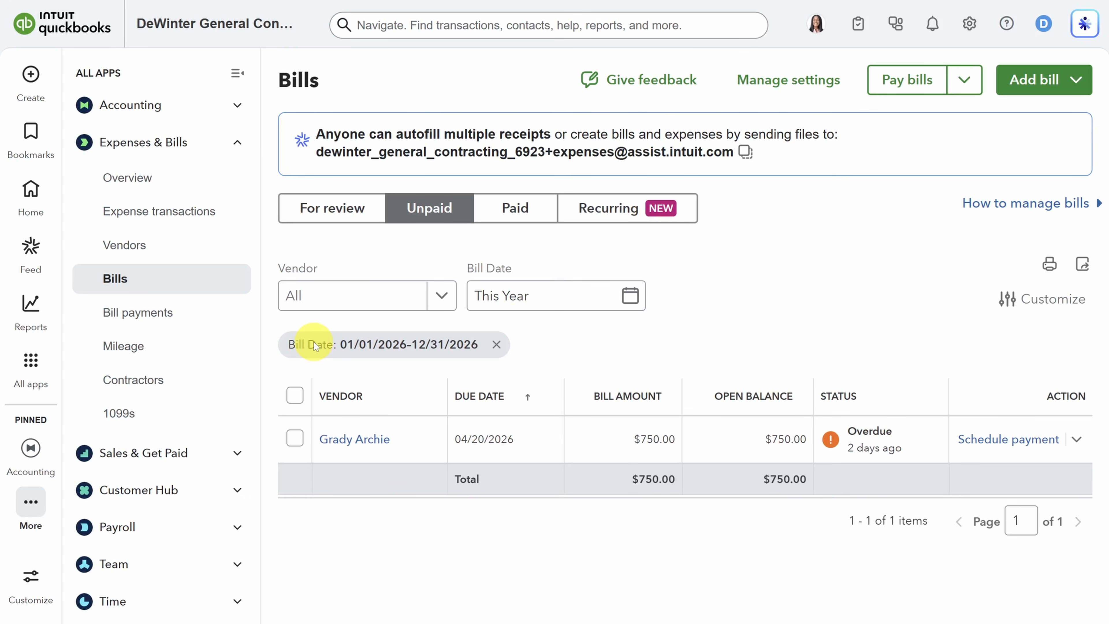
pyautogui.click(751, 156)
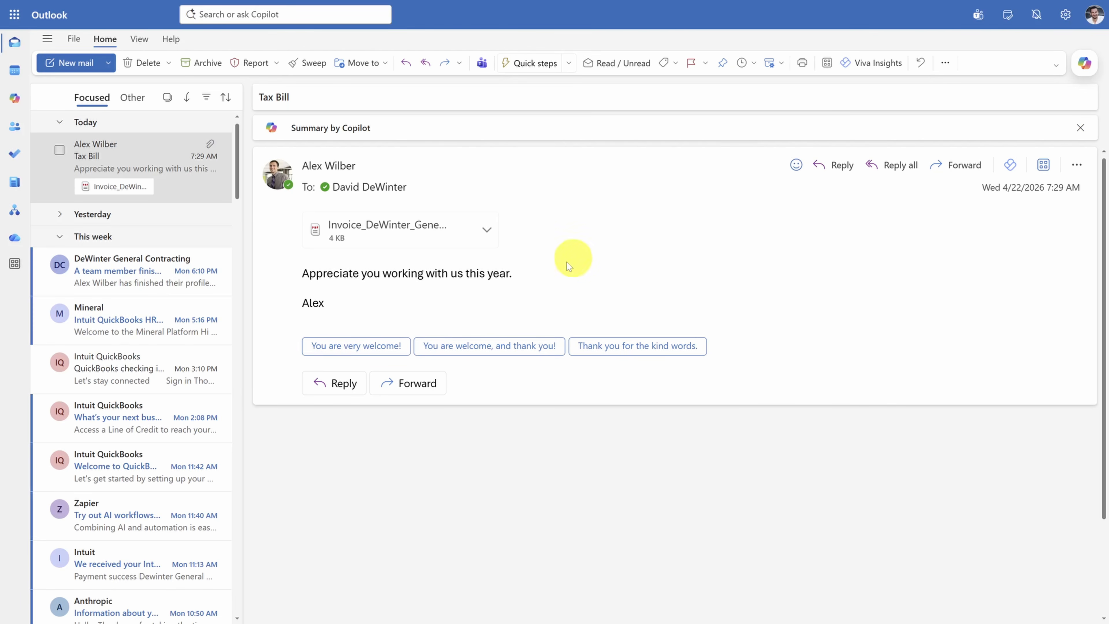
# Step: In Outlook, forward the Tax Bill message with its invoice attachment to the copied bill-intake e-mail address
pyautogui.click(410, 384)
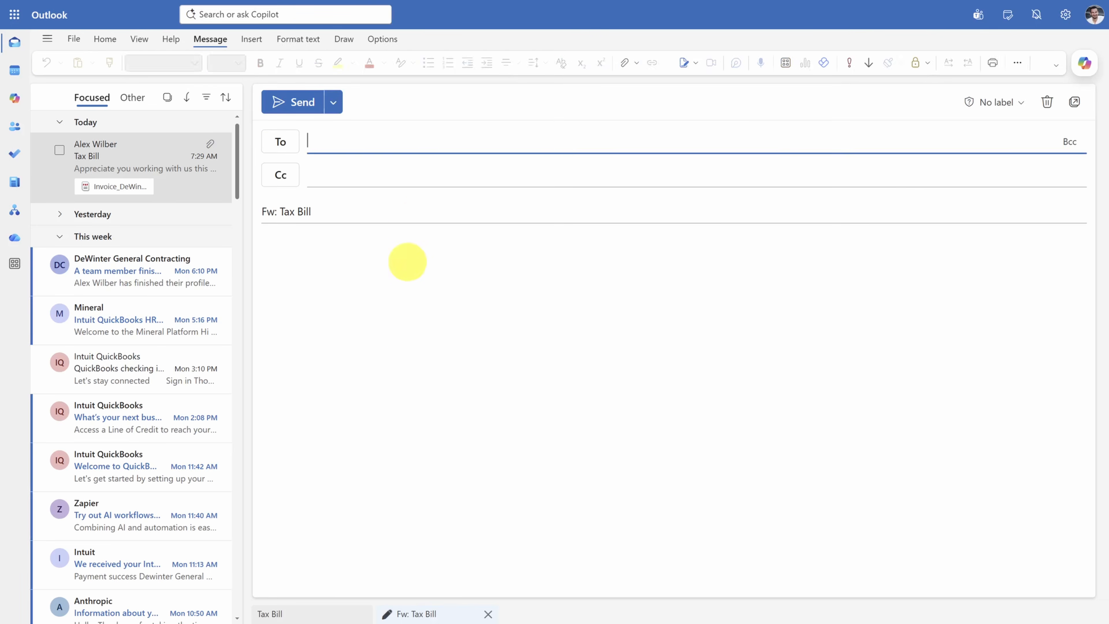
pyautogui.hotkey('ctrl', 'v')
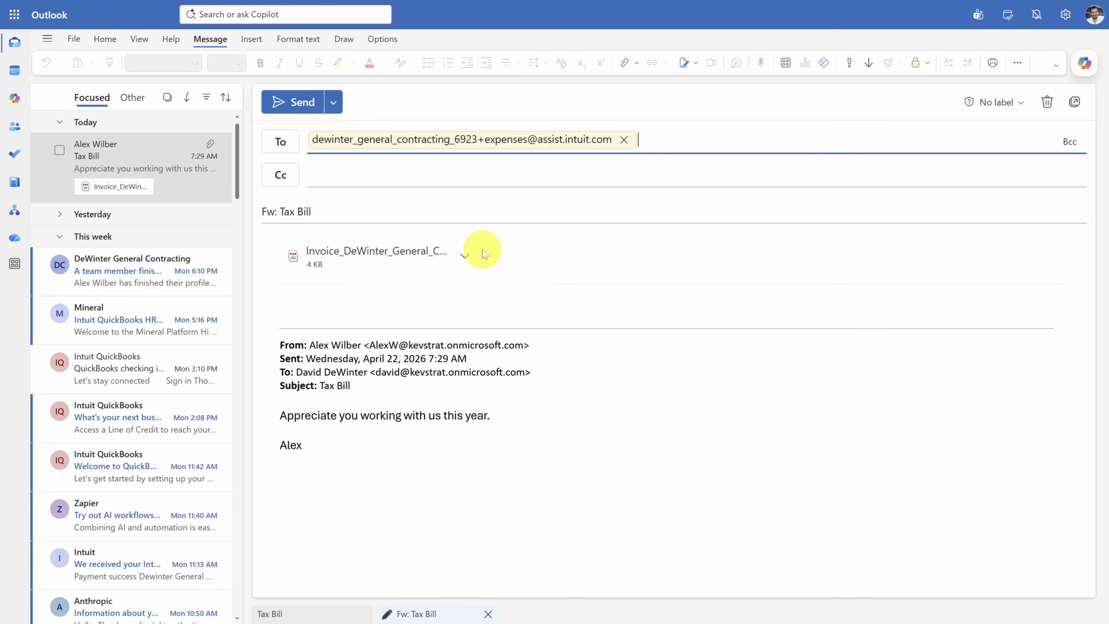
pyautogui.click(294, 107)
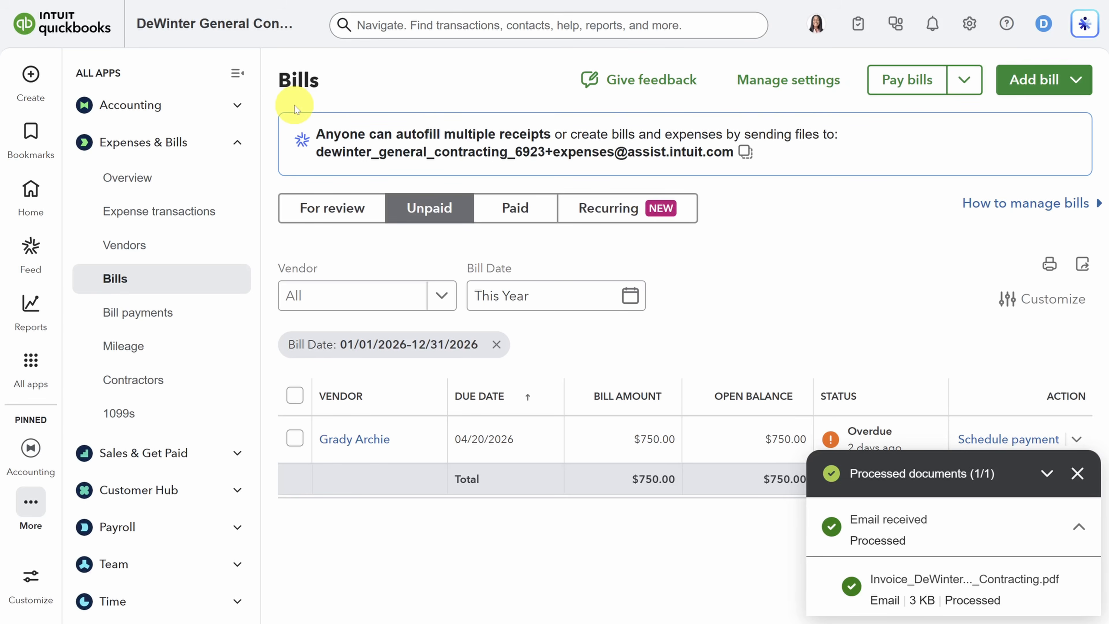
# Step: In QuickBooks, list the bills for review and open the e-mailed Intuit Tax and Associates bill for review
pyautogui.click(331, 215)
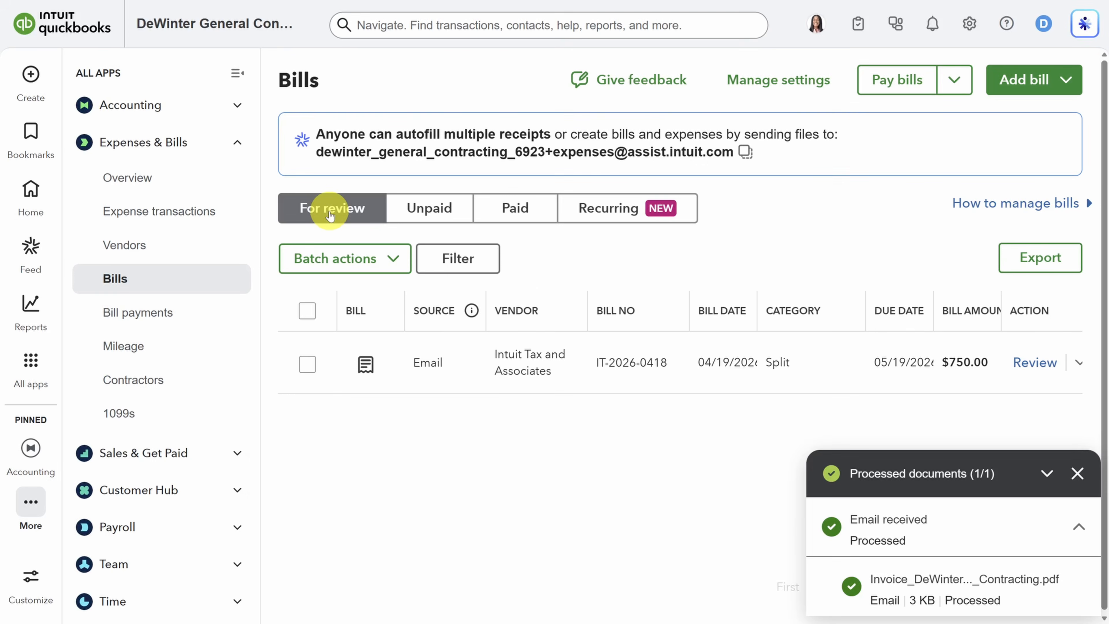
pyautogui.click(365, 365)
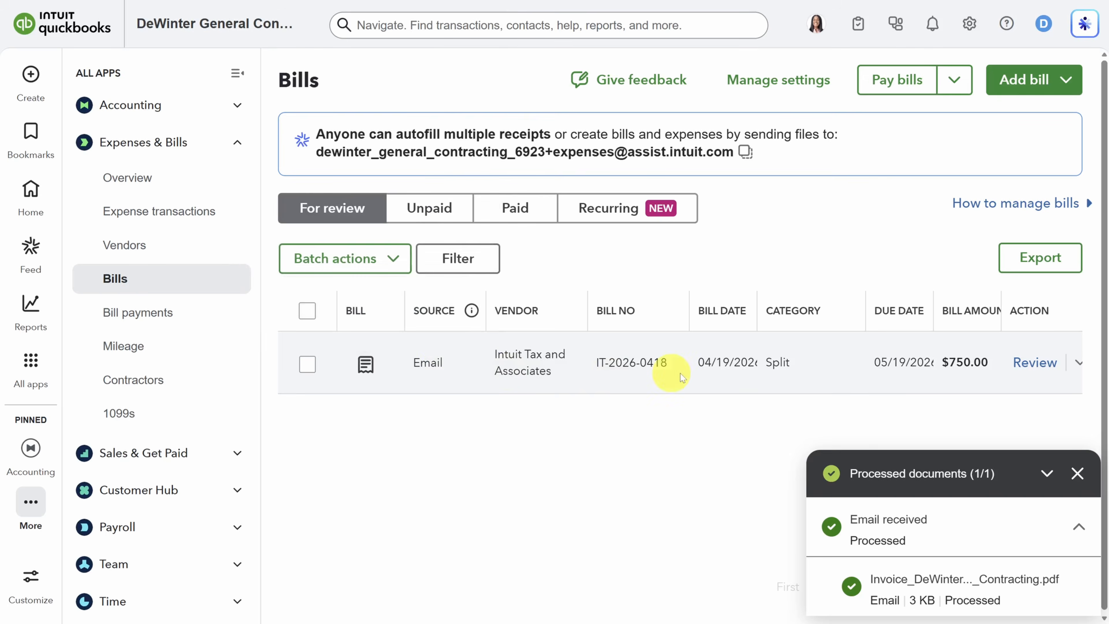
pyautogui.click(1034, 362)
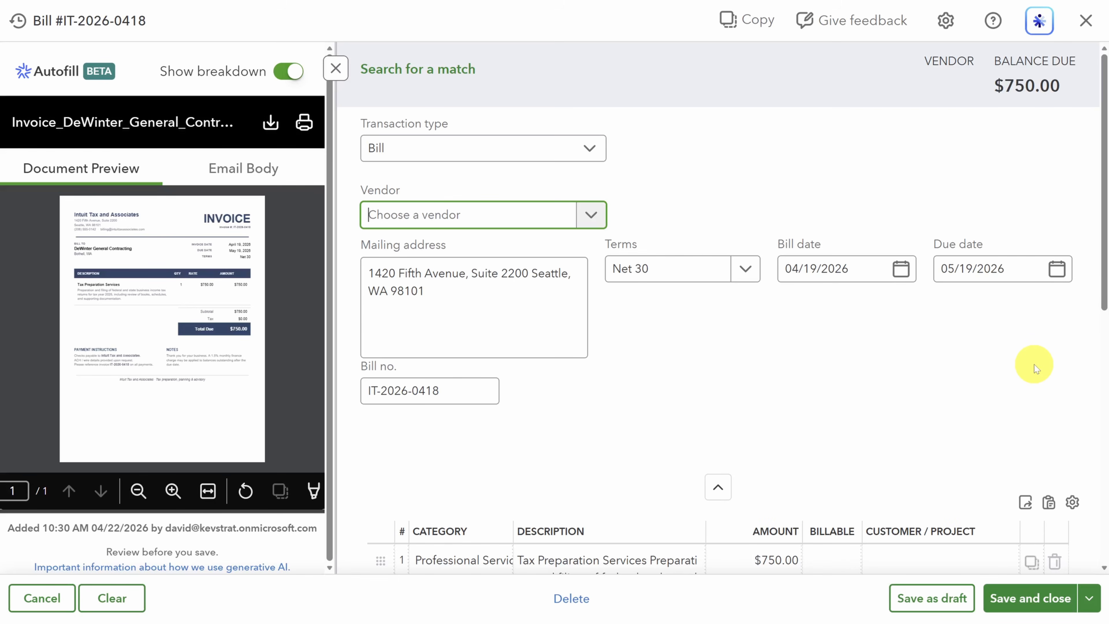
# Step: Add and save a new vendor for the bill with the company name Intuit Tax and Associates
pyautogui.scroll(-1, 1033, 364)
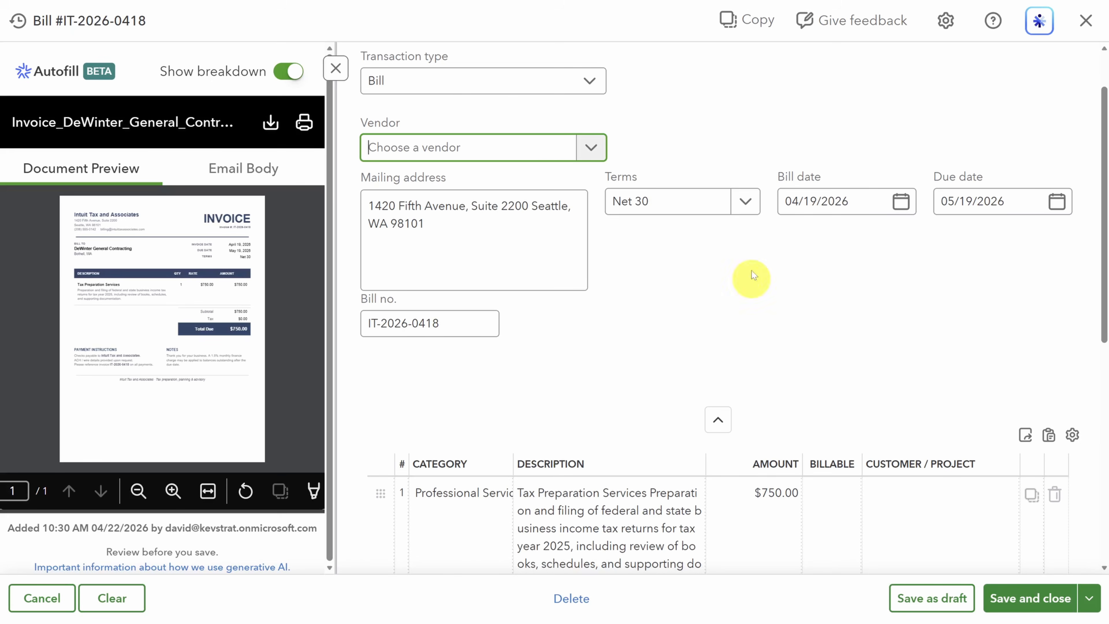
pyautogui.click(589, 147)
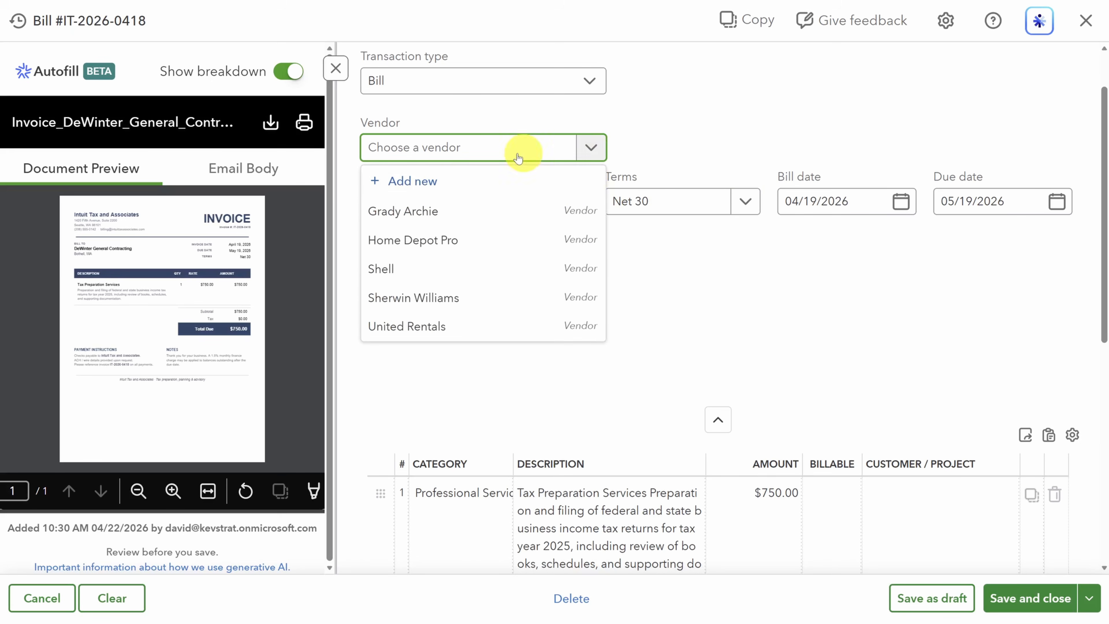
pyautogui.click(422, 181)
pyautogui.write('Intuit Tax an')
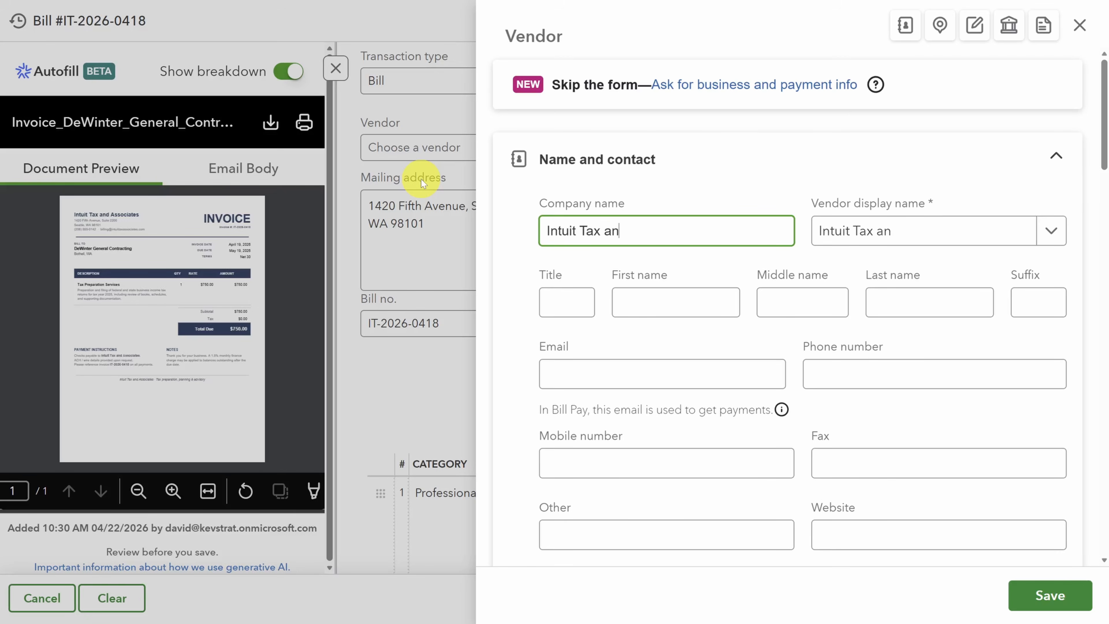
pyautogui.write('d Associates')
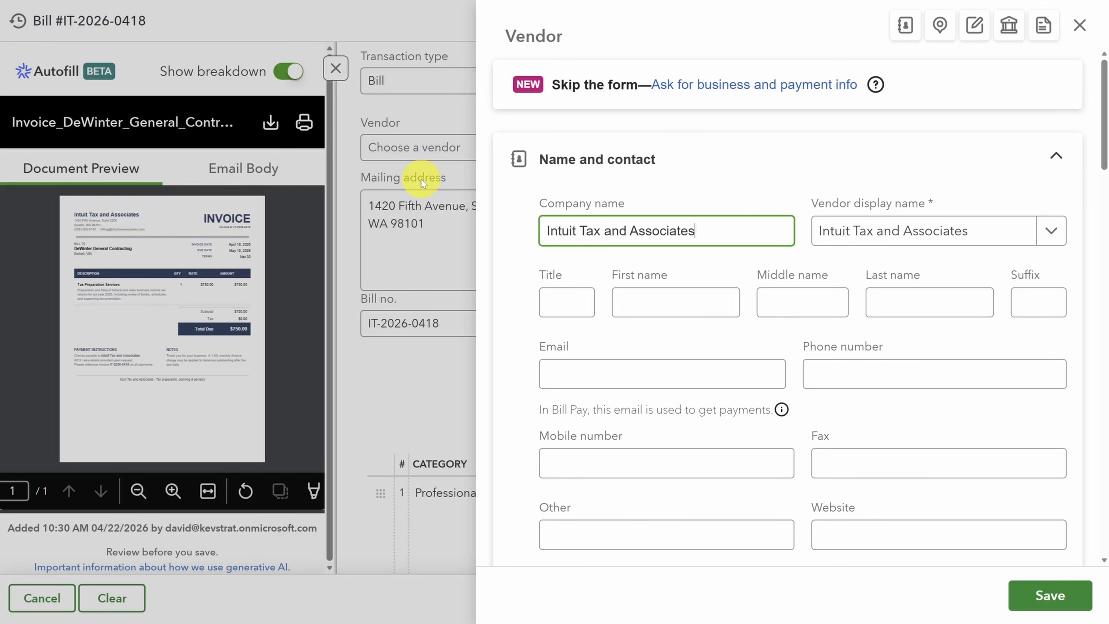
pyautogui.click(1035, 596)
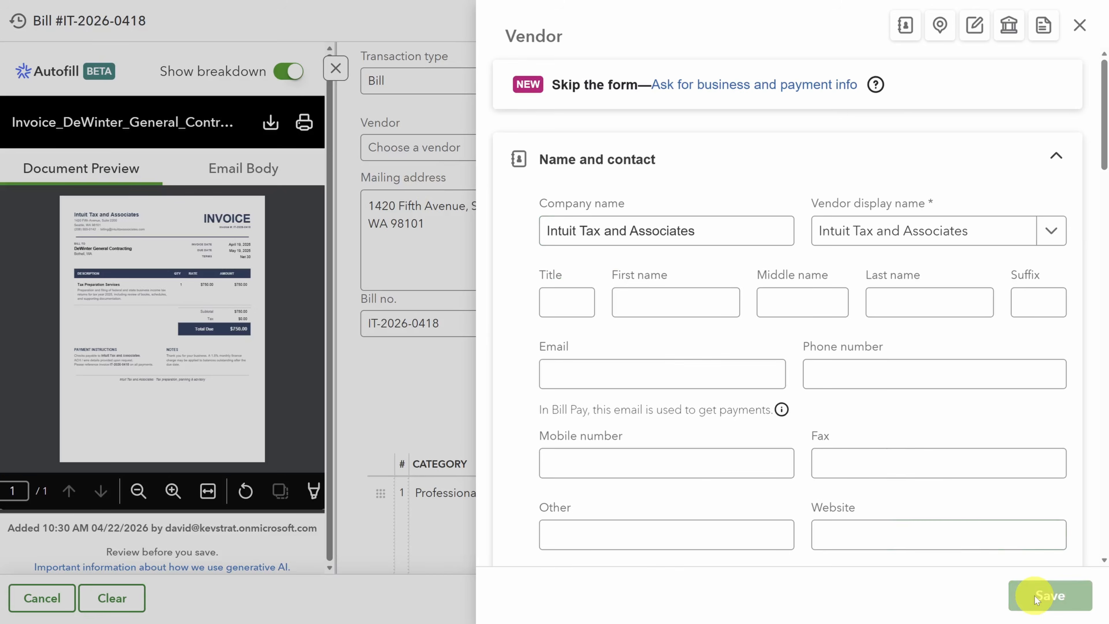
# Step: Delete the $0.00 Tax line in the Uncategorized Expense category, and save and close the bill
pyautogui.scroll(-2, 769, 333)
pyautogui.scroll(-10, 777, 328)
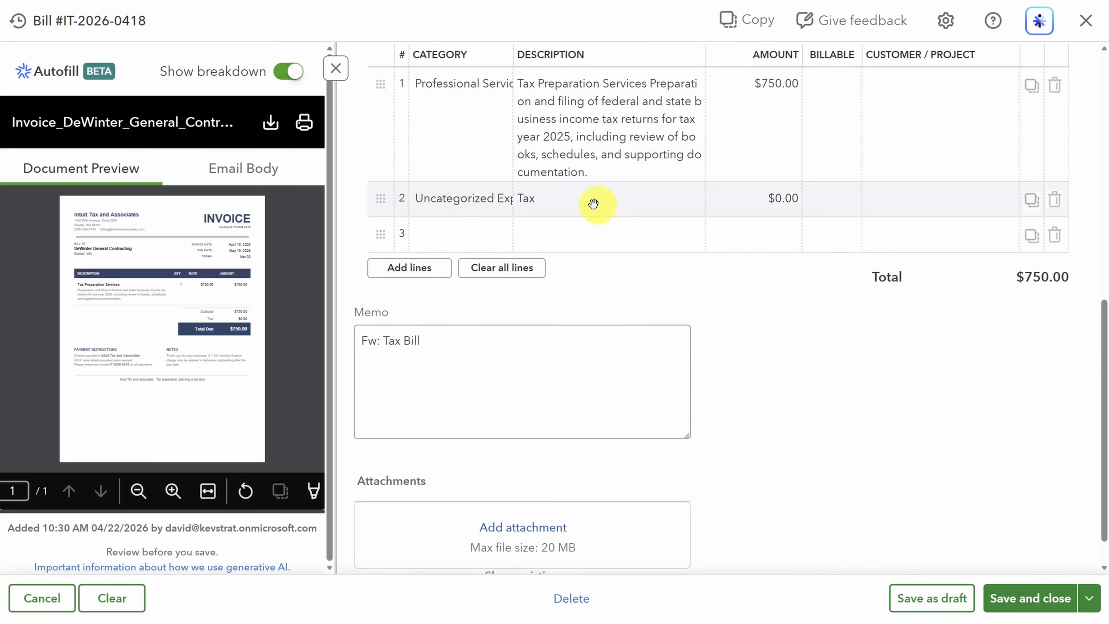
pyautogui.click(1053, 200)
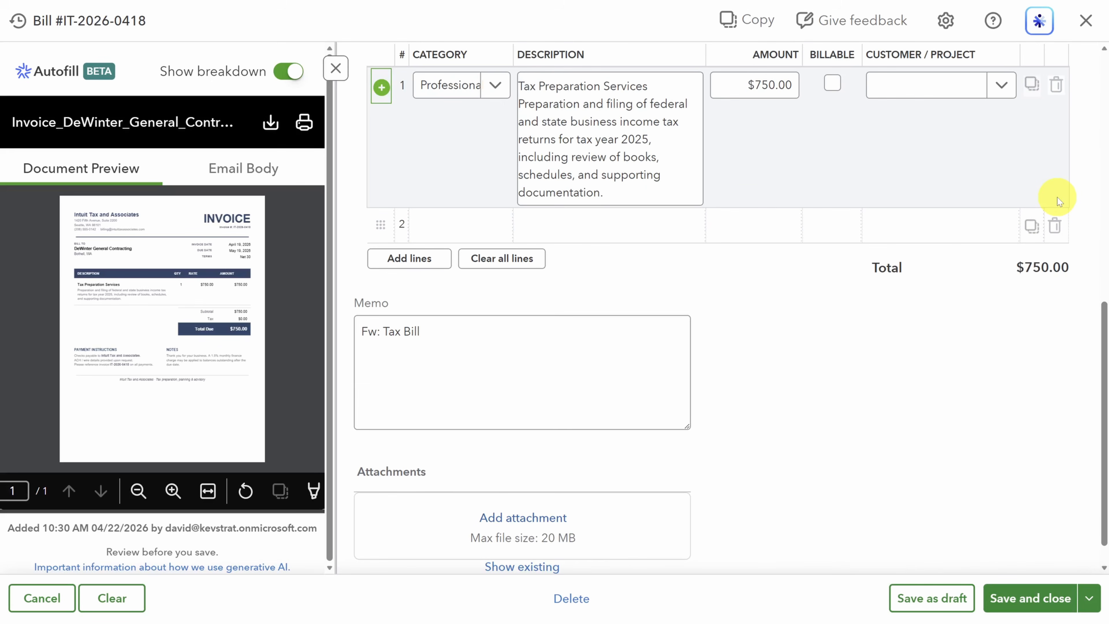
pyautogui.click(1026, 601)
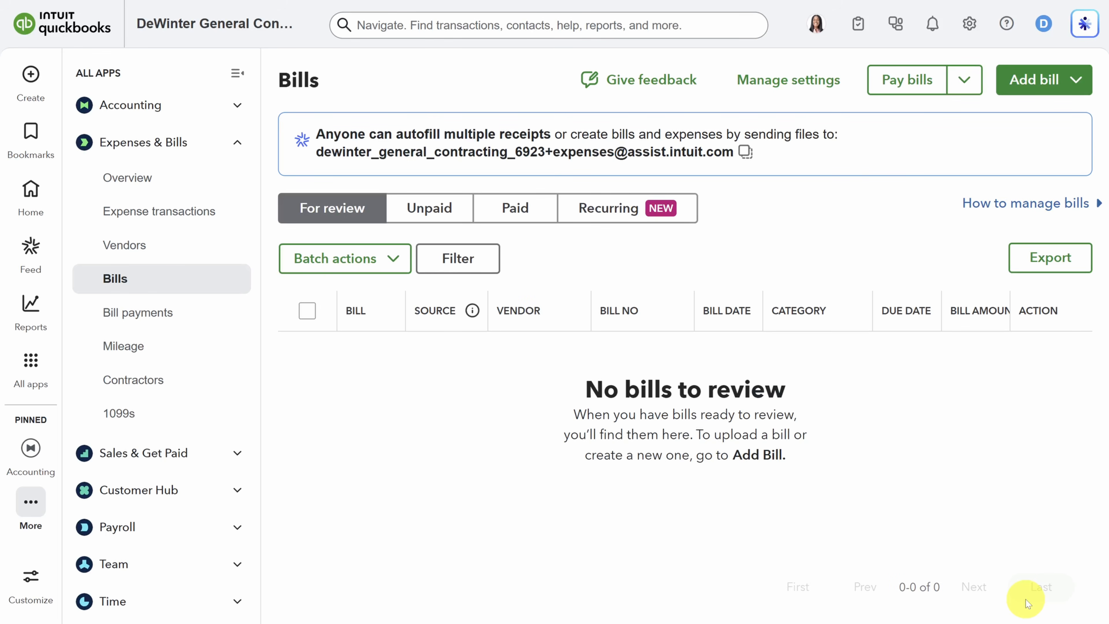
# Step: From the unpaid bills list, create a new bill and autofill it from the Intuit Depot lumber invoice file
pyautogui.click(433, 212)
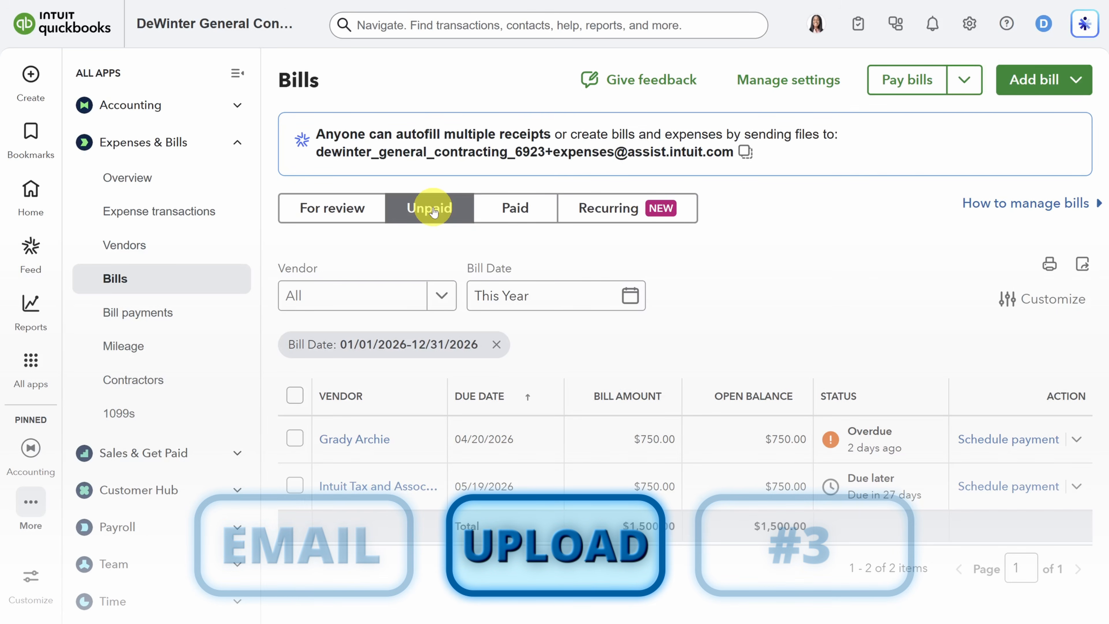
pyautogui.click(1039, 81)
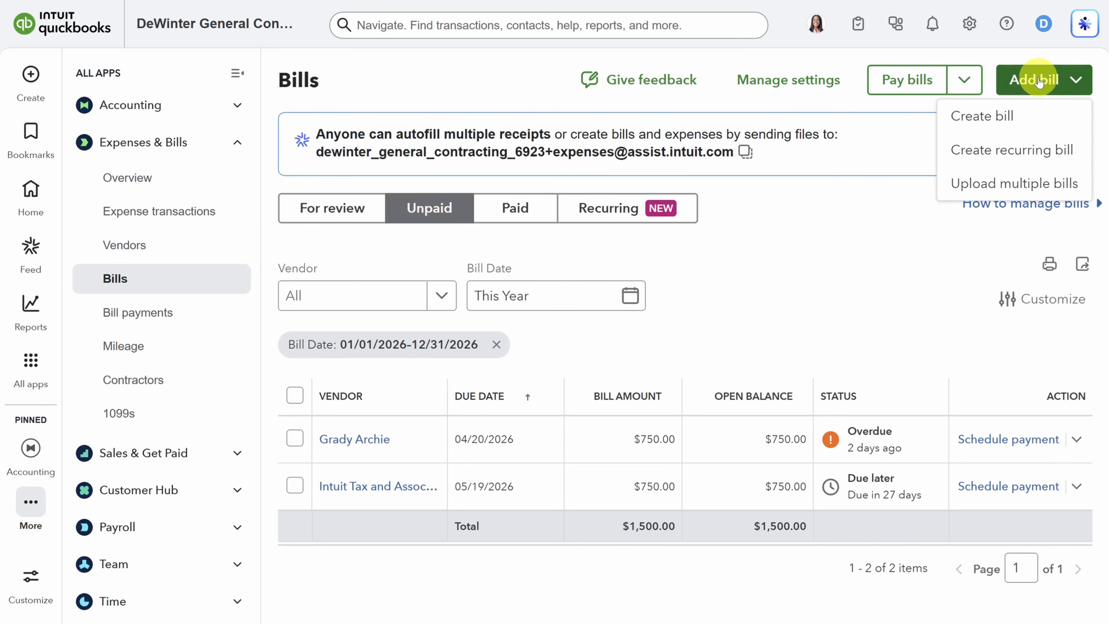
pyautogui.click(981, 118)
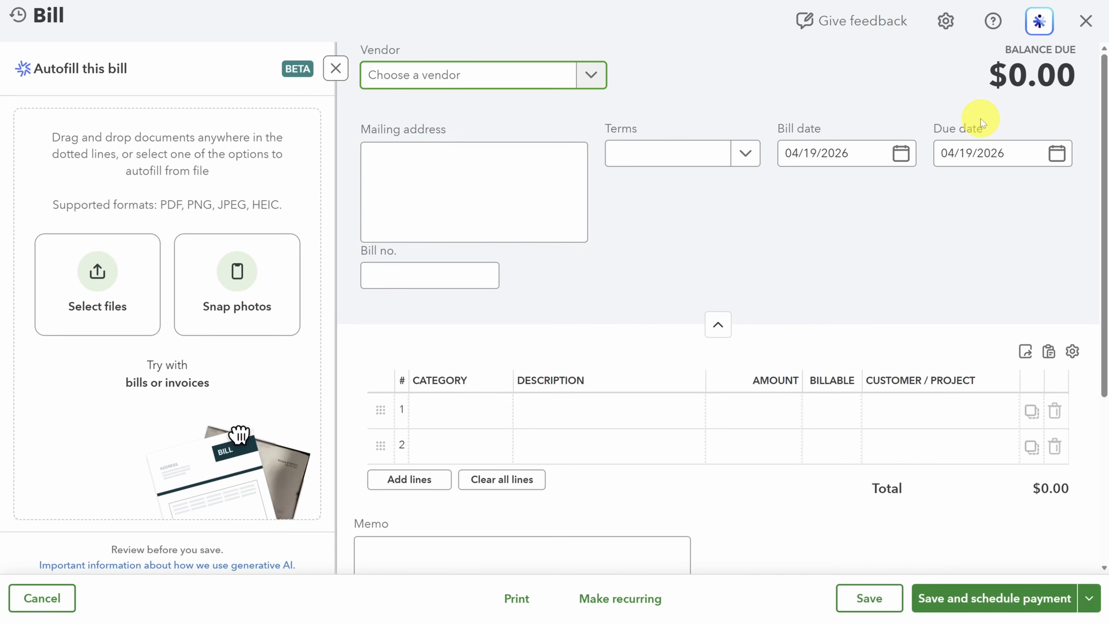
pyautogui.click(433, 207)
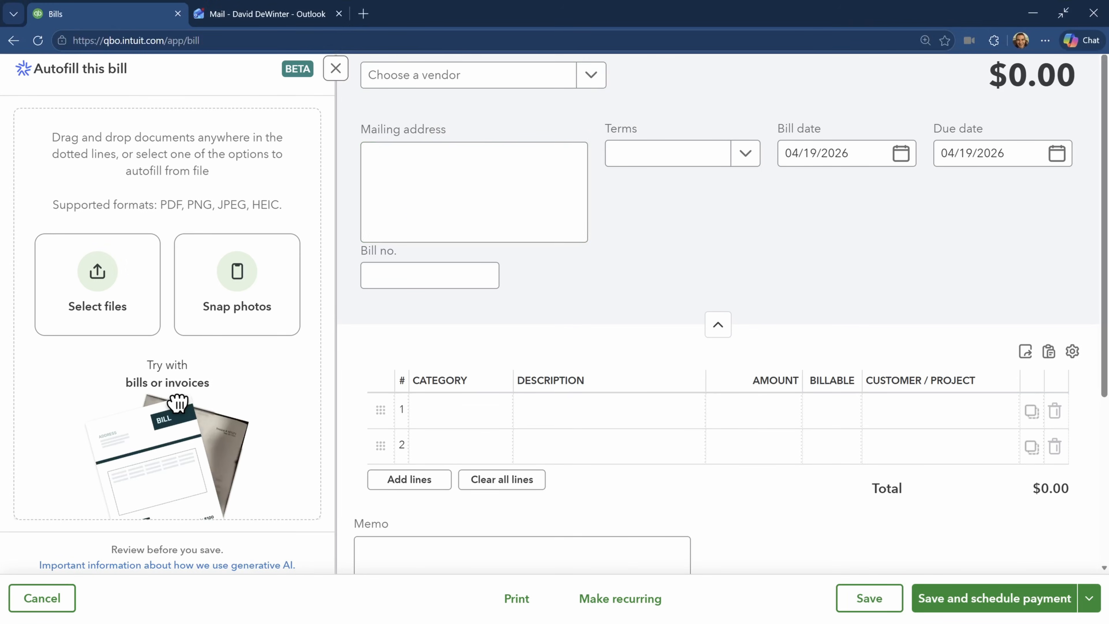
pyautogui.moveTo(448, 188); pyautogui.dragTo(152, 283)
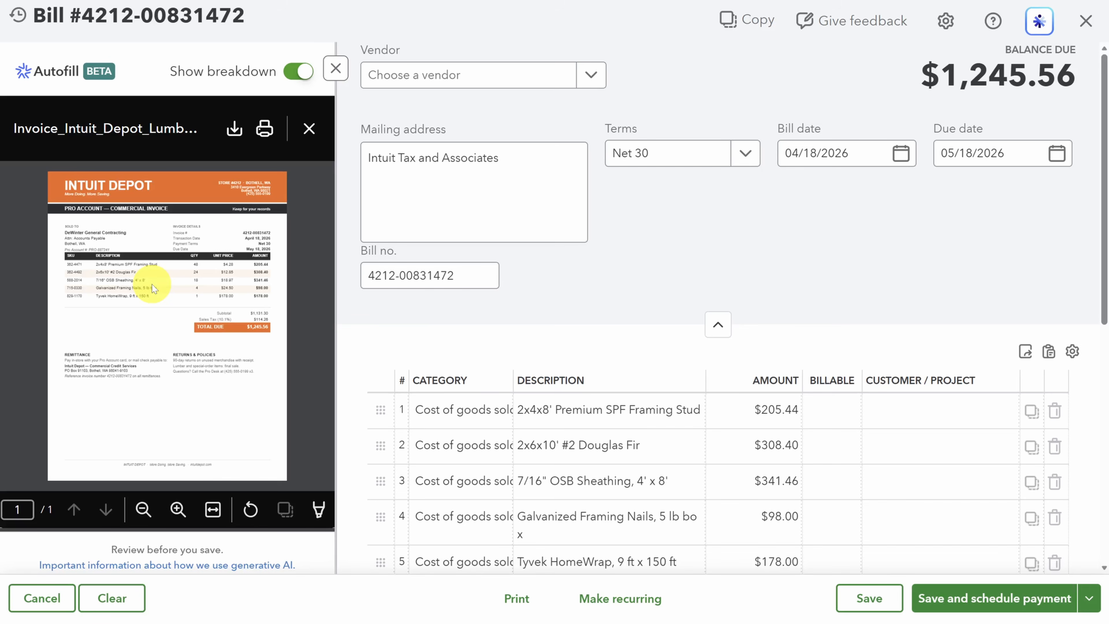
# Step: Widen the Category column of the bill's line items so that more of the category names fits
pyautogui.scroll(-3, 718, 253)
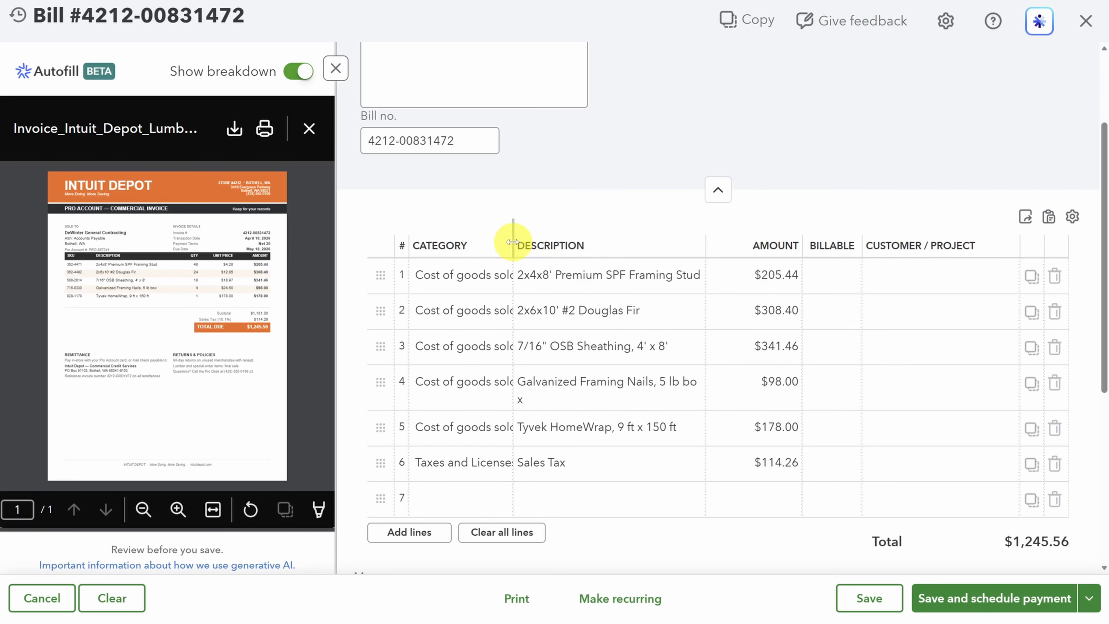
pyautogui.moveTo(517, 242); pyautogui.dragTo(573, 244)
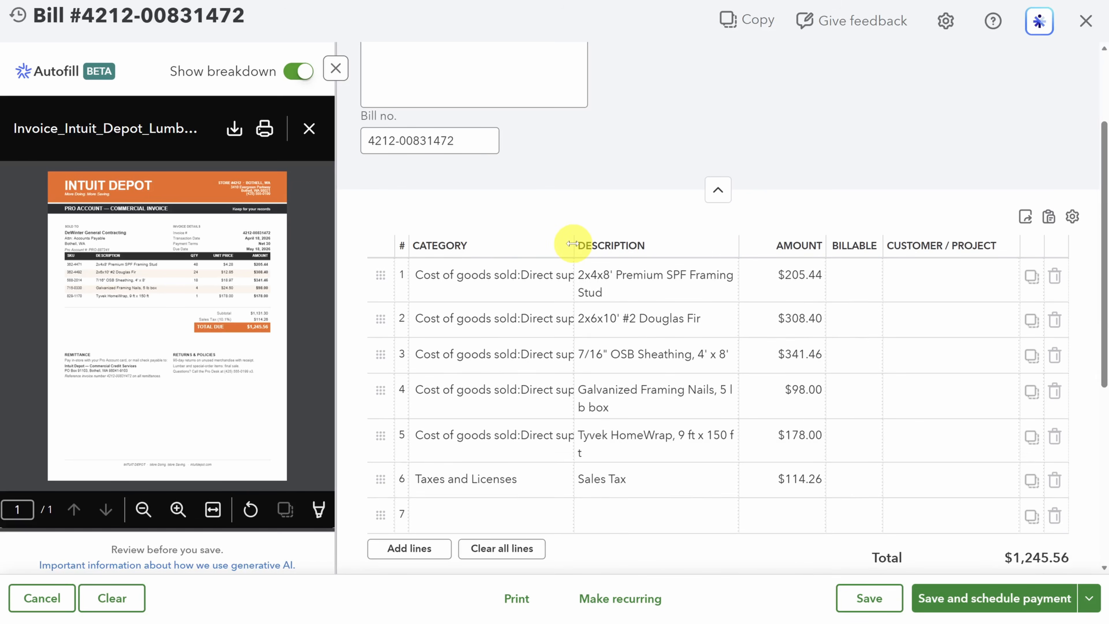
# Step: Start a new vendor for the bill with the company name Intuit Depot and fill in the vendor's e-mail
pyautogui.scroll(3, 572, 243)
pyautogui.click(590, 76)
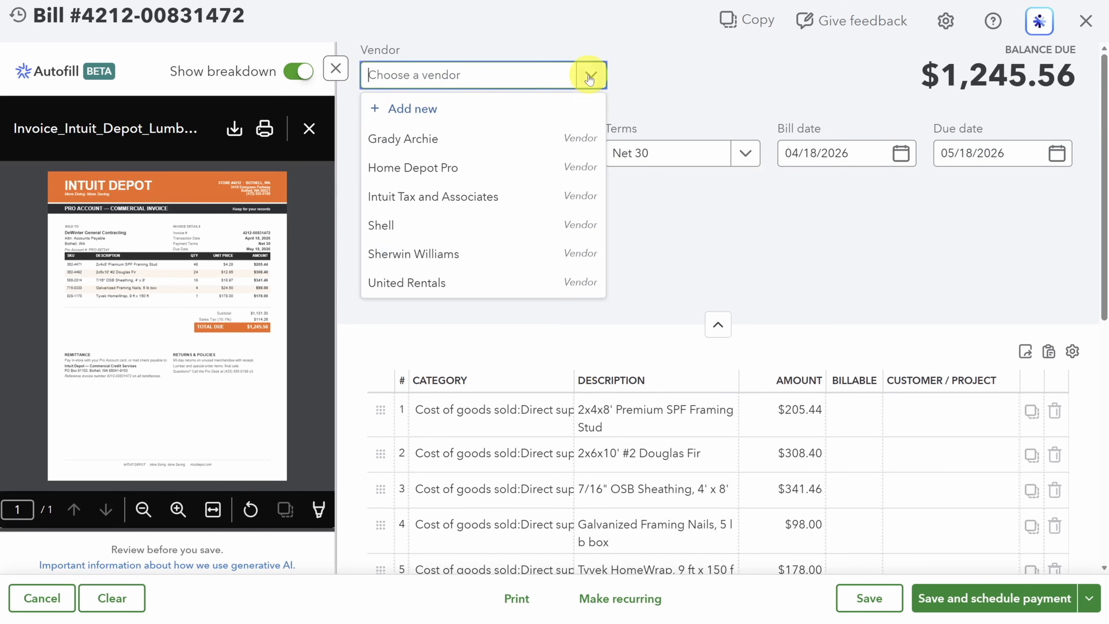
pyautogui.click(439, 111)
pyautogui.write('Intuit Depot')
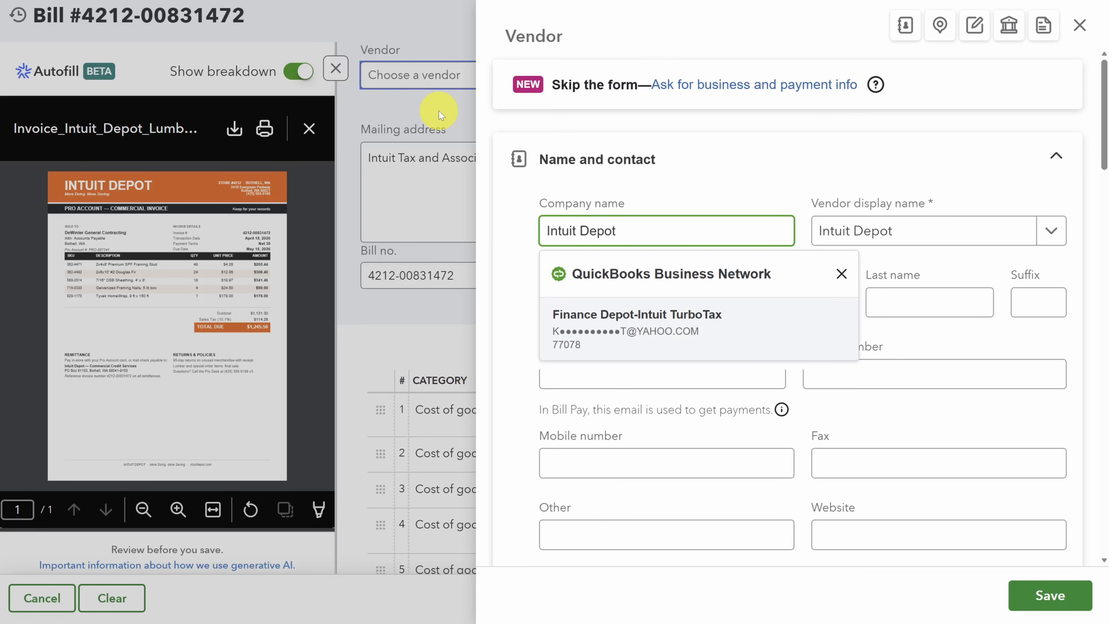
pyautogui.click(585, 373)
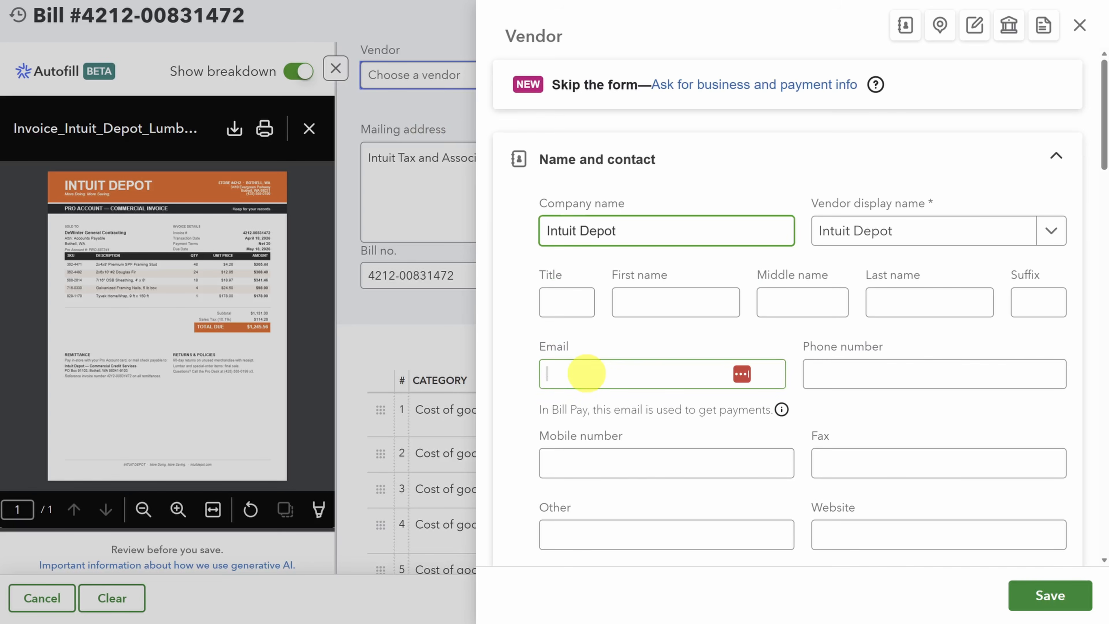
pyautogui.hotkey('ctrl', 'v')
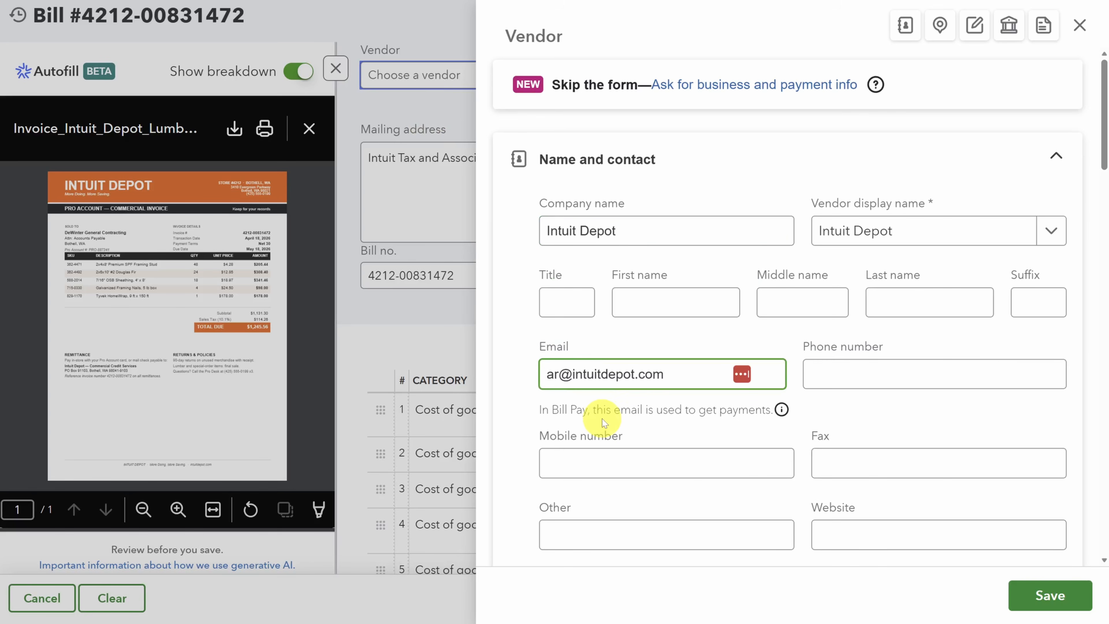
# Step: Save the new vendor with its address and Bill Pay ACH info, keeping the bill's attachments
pyautogui.scroll(-10, 602, 419)
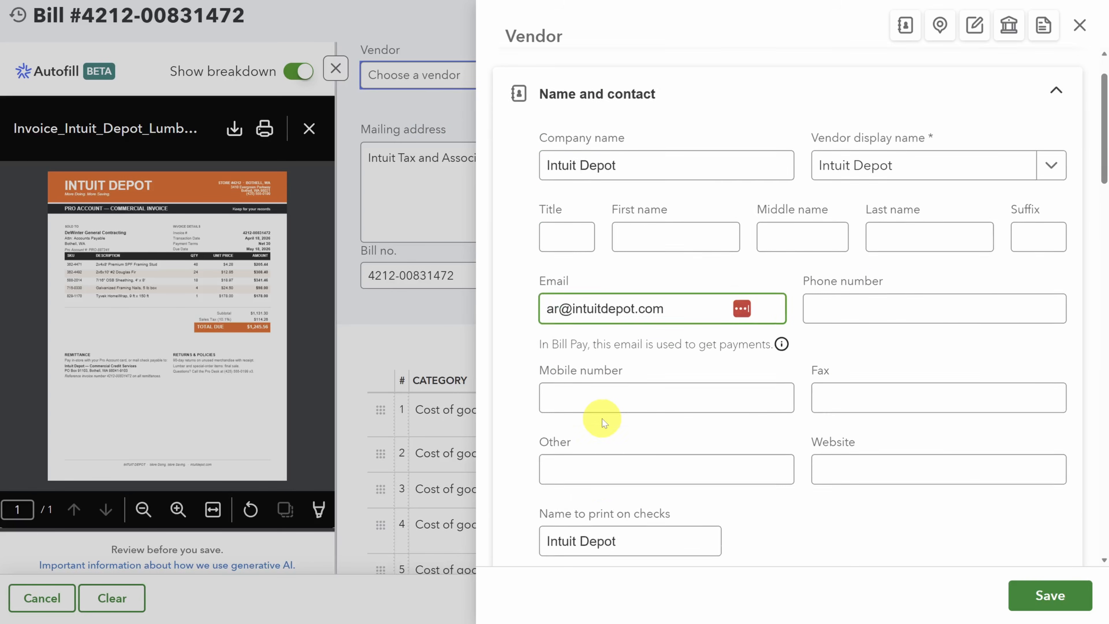
pyautogui.scroll(-3, 603, 418)
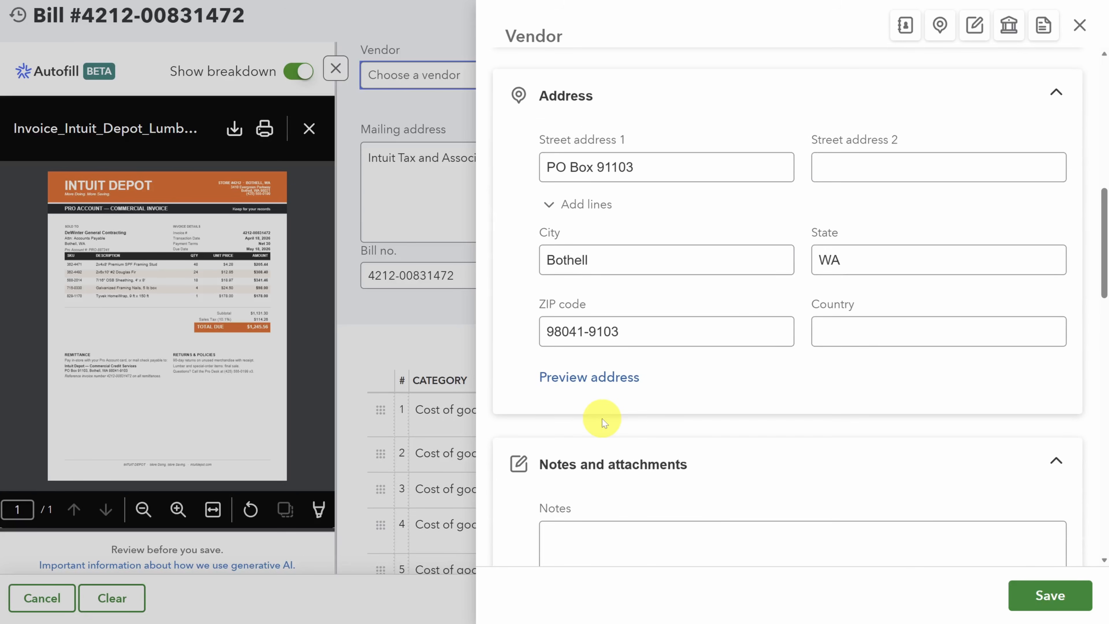
pyautogui.scroll(-10, 603, 419)
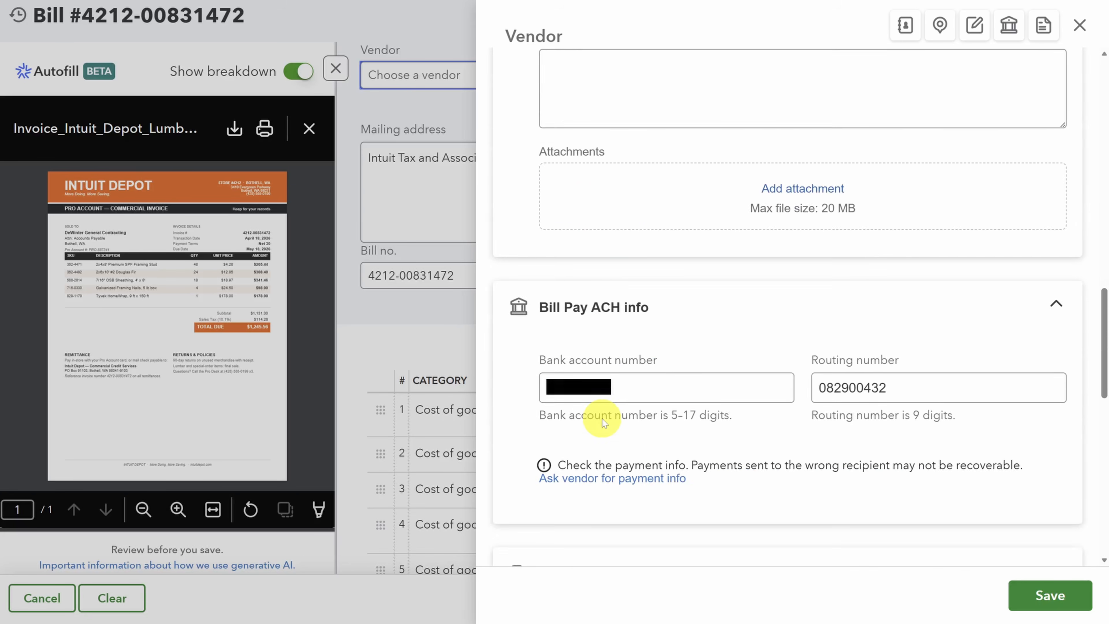
pyautogui.scroll(-2, 602, 419)
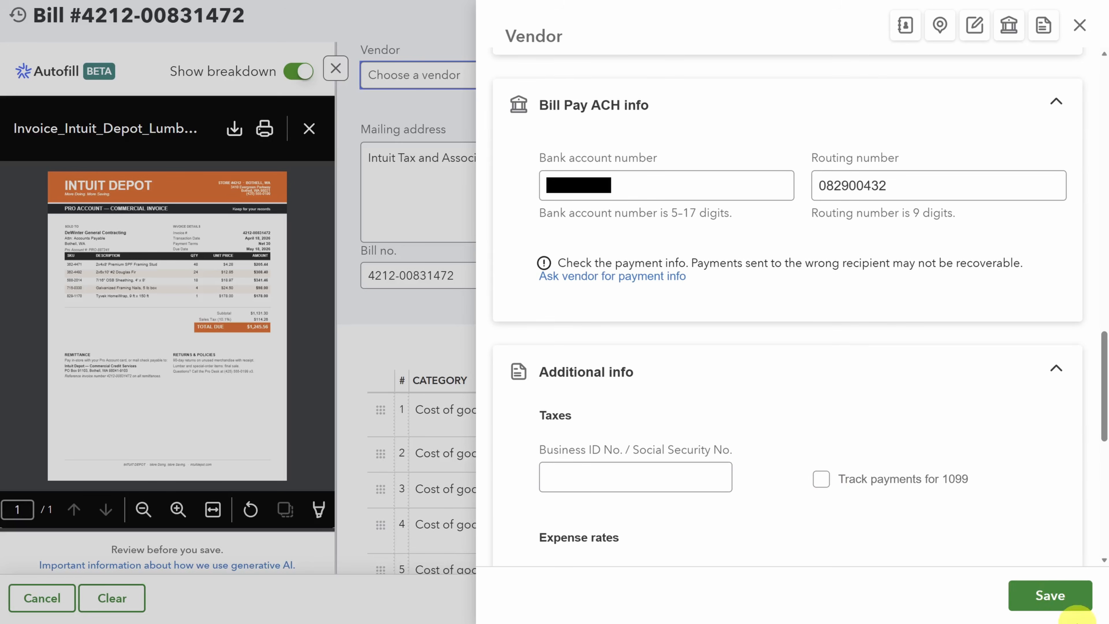
pyautogui.click(1057, 596)
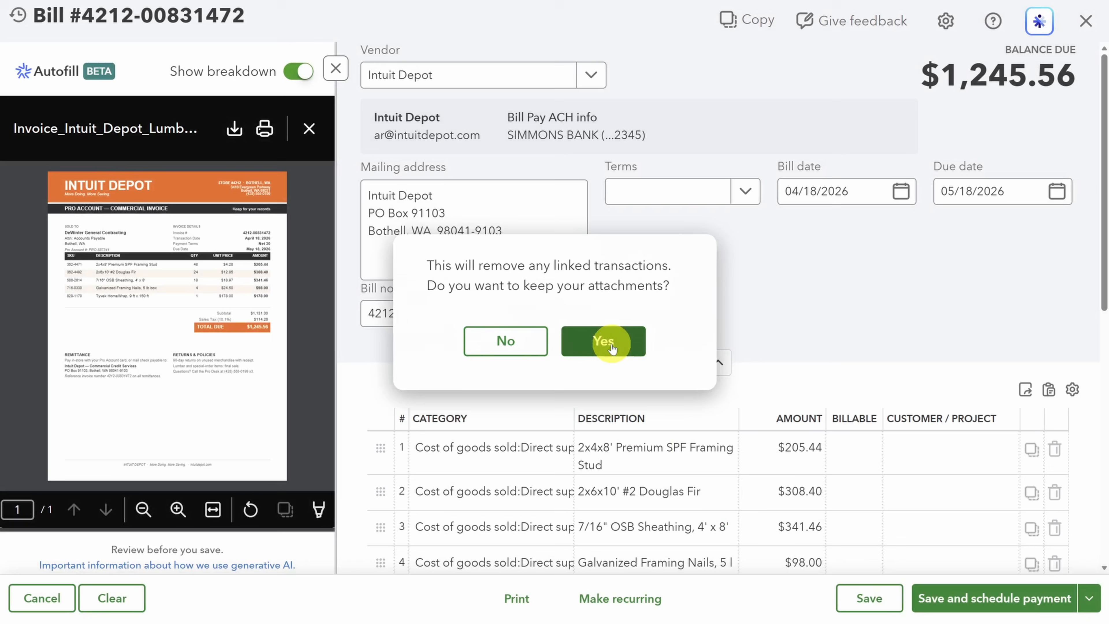
pyautogui.click(611, 344)
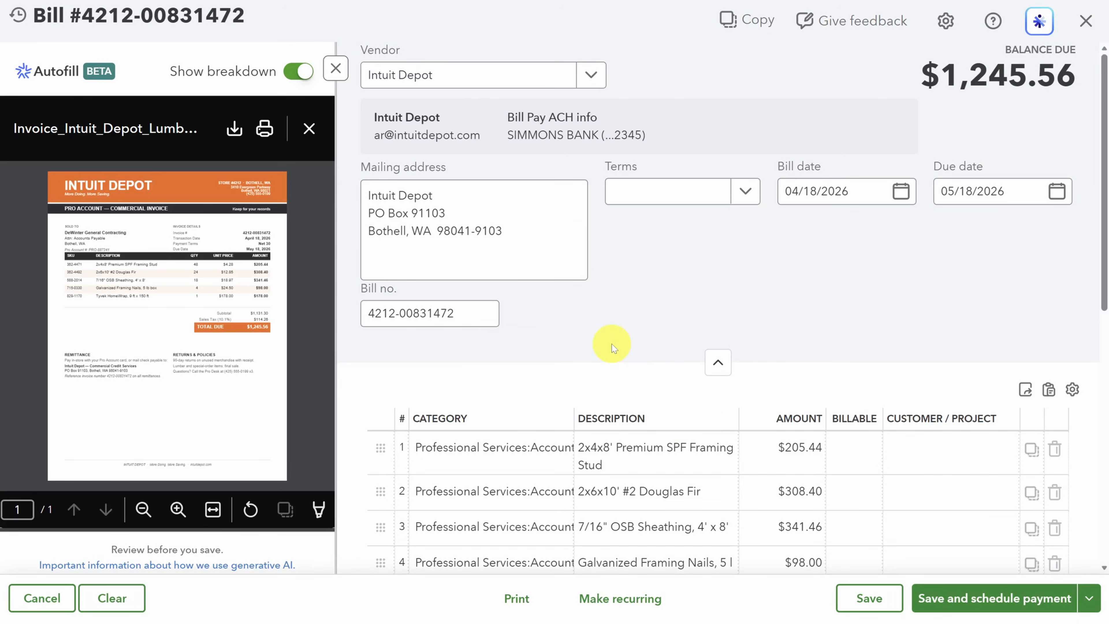
# Step: Save the Intuit Depot bill for payment scheduling and compare the Bill Pay plans' included features and transaction fees
pyautogui.click(988, 606)
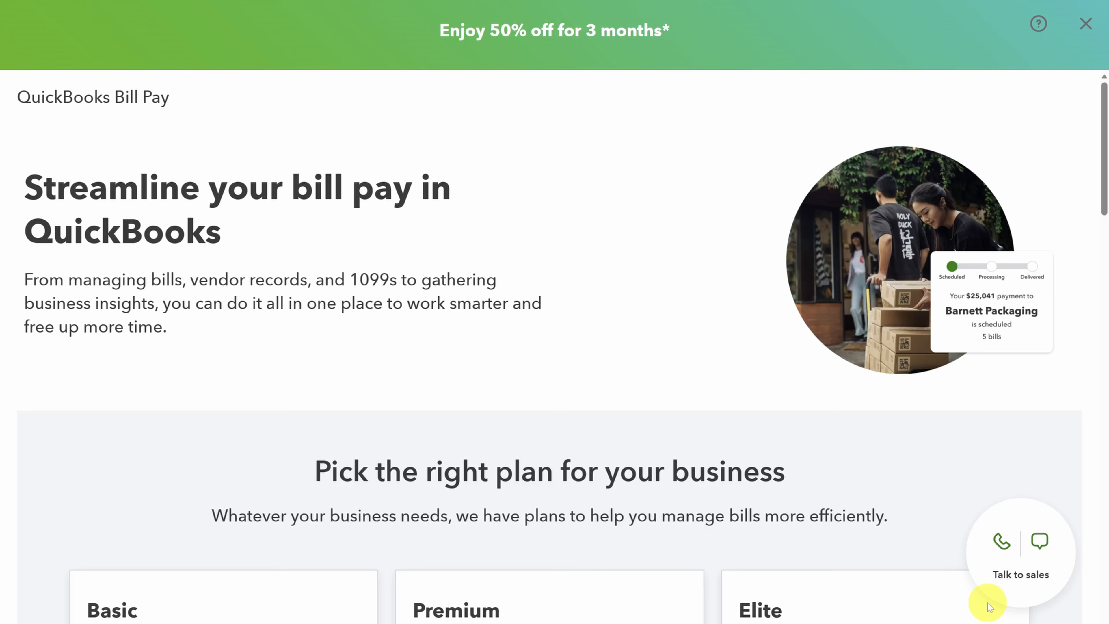
pyautogui.scroll(-10, 671, 282)
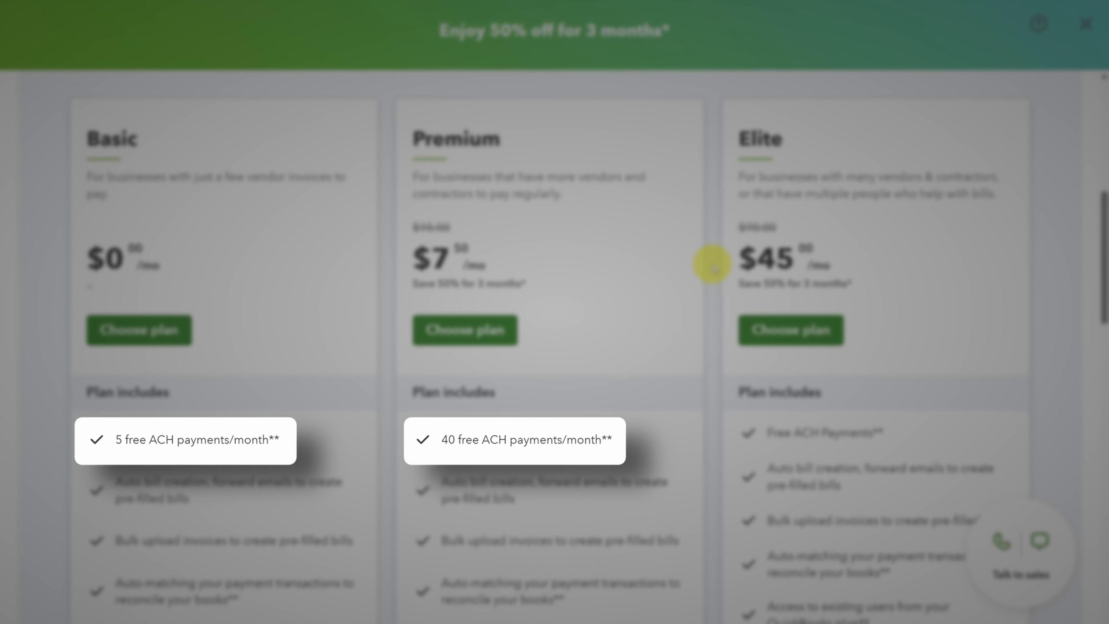
pyautogui.scroll(-4, 713, 265)
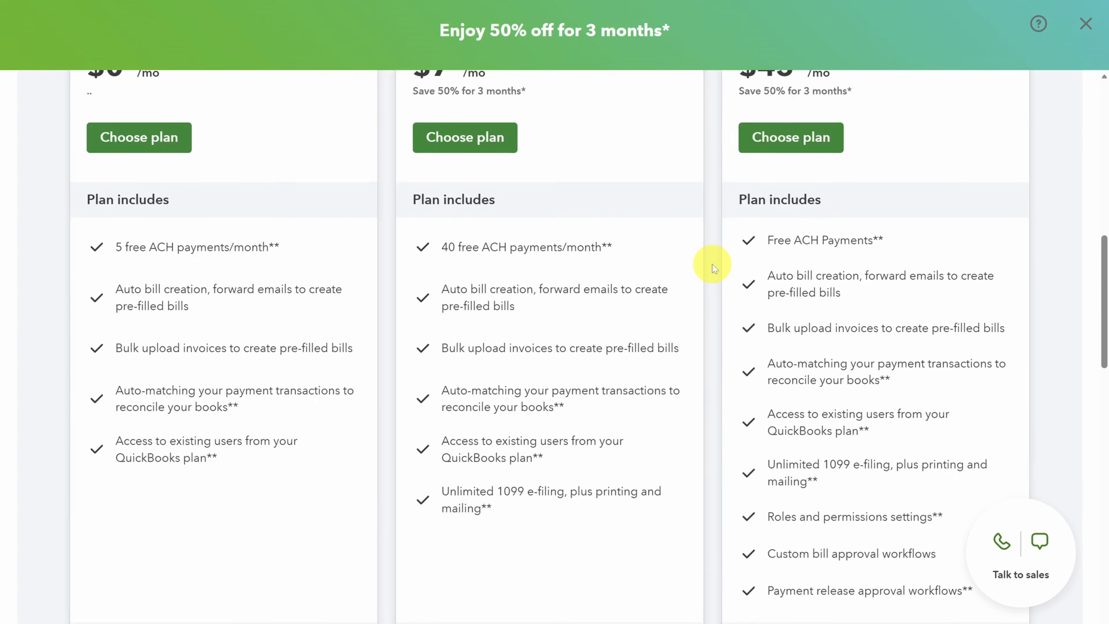
pyautogui.scroll(-6, 712, 264)
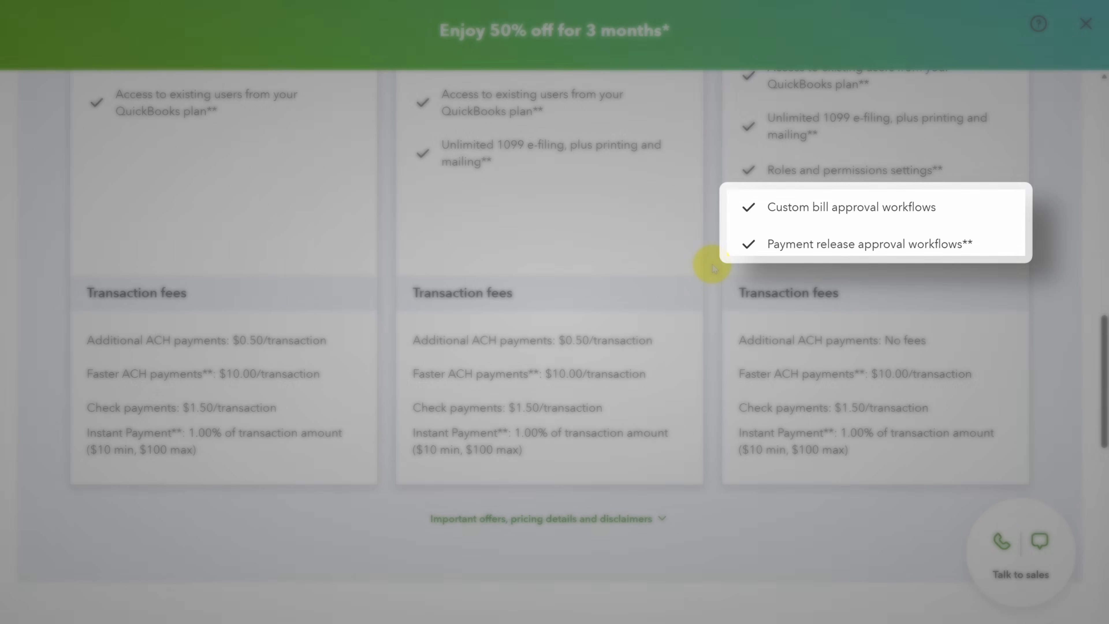
pyautogui.scroll(2, 712, 264)
pyautogui.scroll(10, 713, 264)
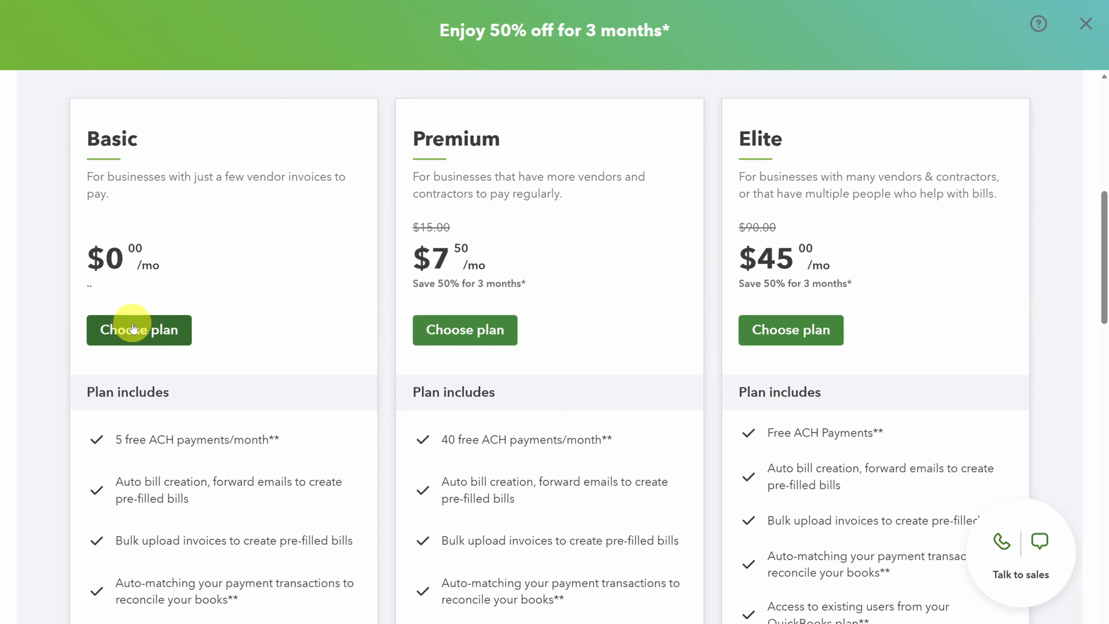
# Step: Choose the Basic Bill Pay plan and accept the prefilled business info for its setup
pyautogui.click(139, 332)
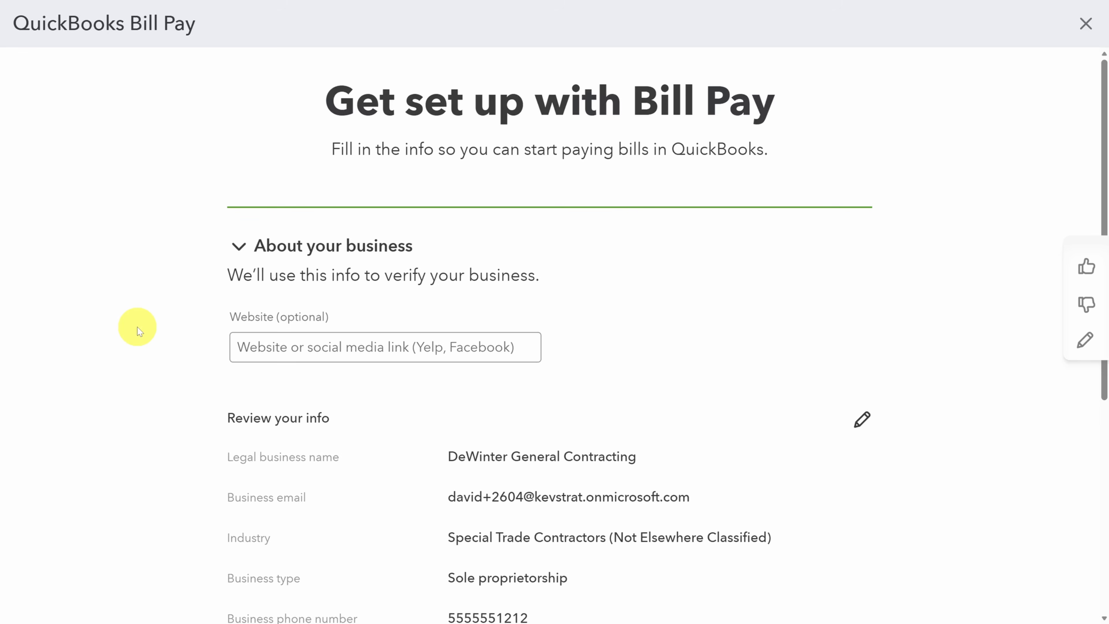
pyautogui.scroll(-6, 137, 327)
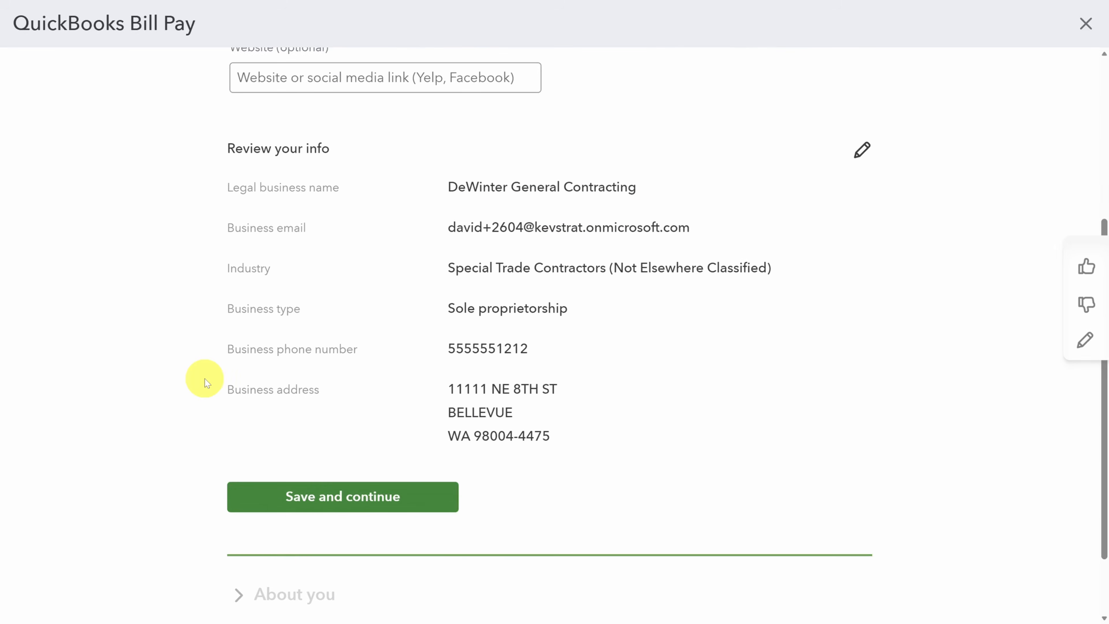
pyautogui.click(334, 498)
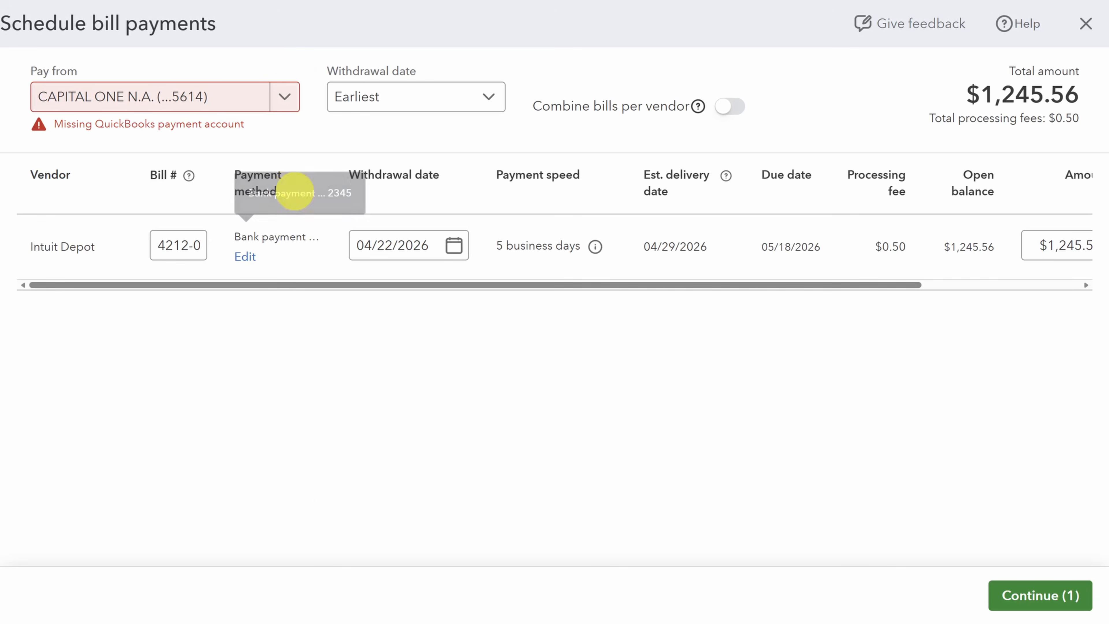
# Step: Open the management of the Capital One pay-from account for the scheduled bill payment
pyautogui.click(284, 97)
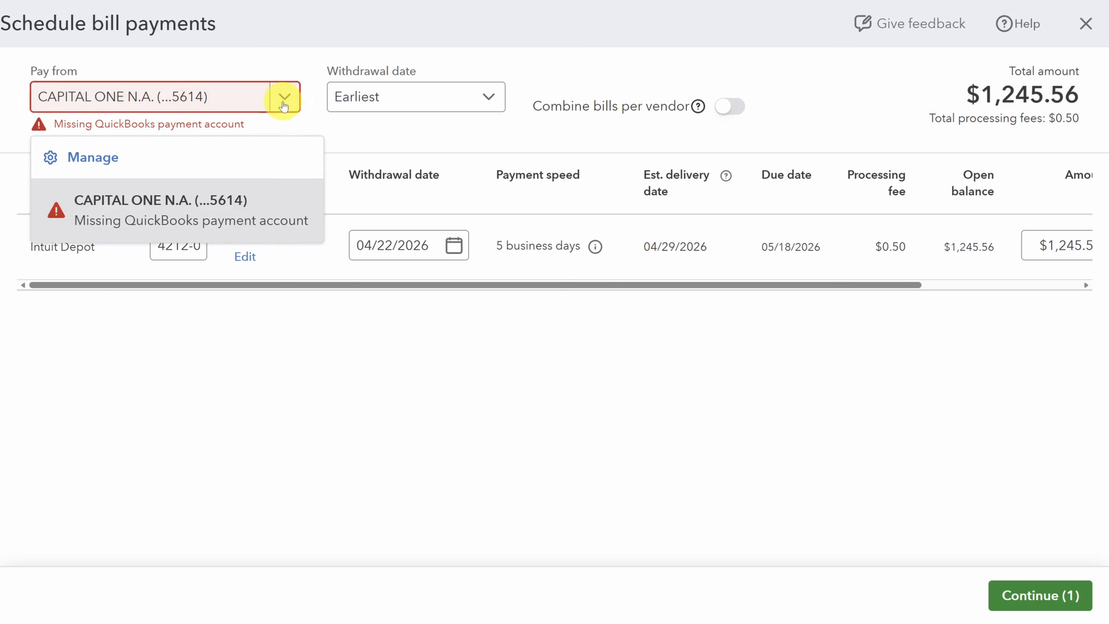
pyautogui.click(84, 162)
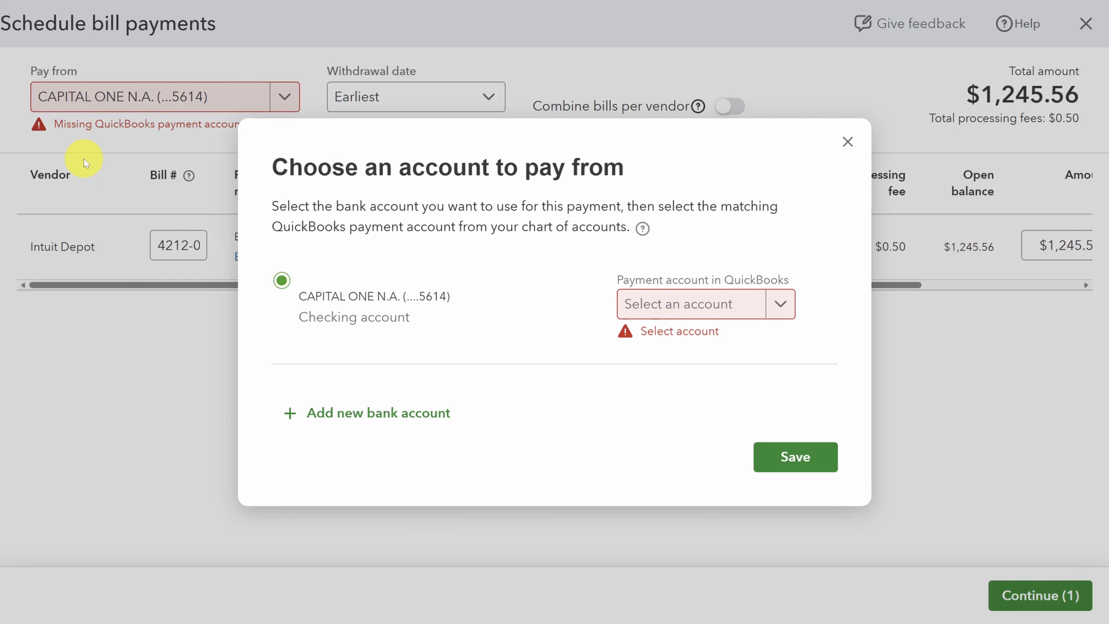
pyautogui.click(780, 306)
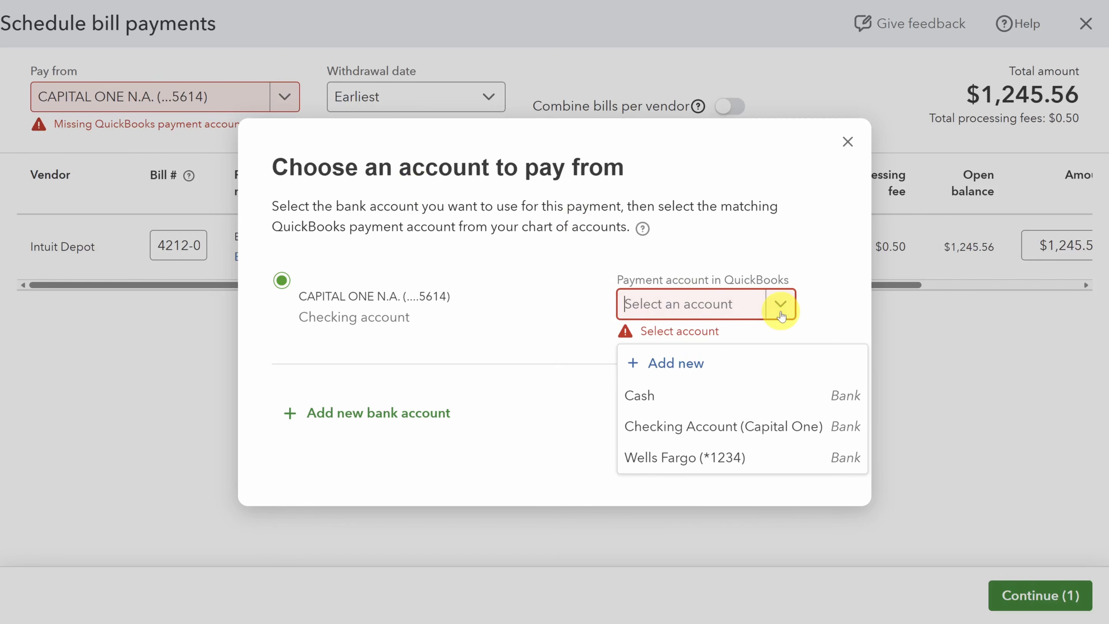
pyautogui.click(668, 364)
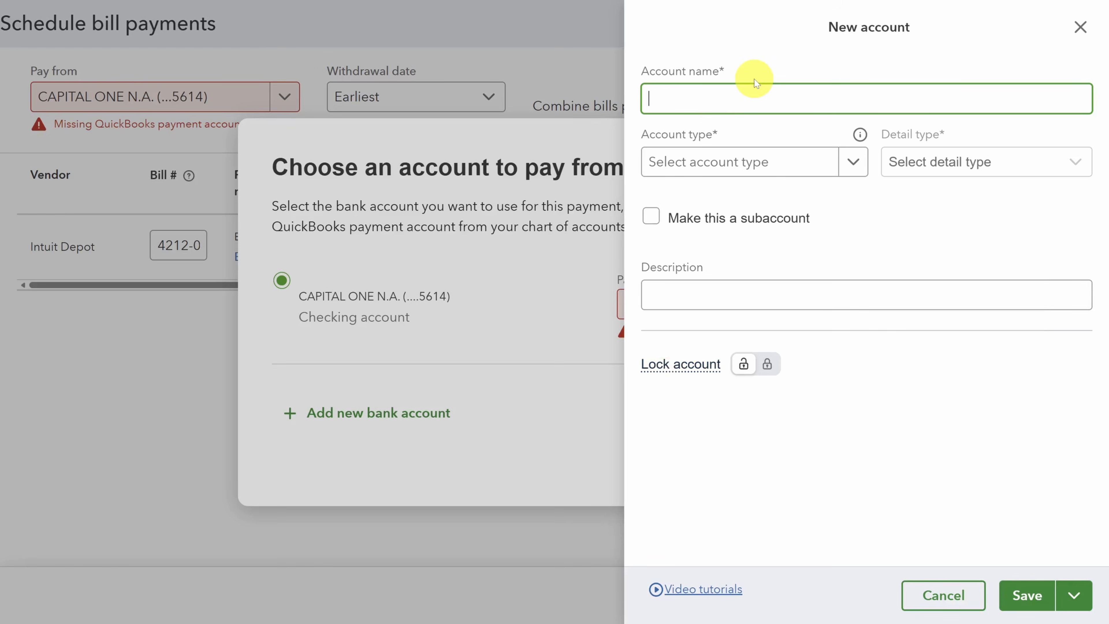
pyautogui.write('Checking')
pyautogui.click(852, 163)
pyautogui.click(781, 234)
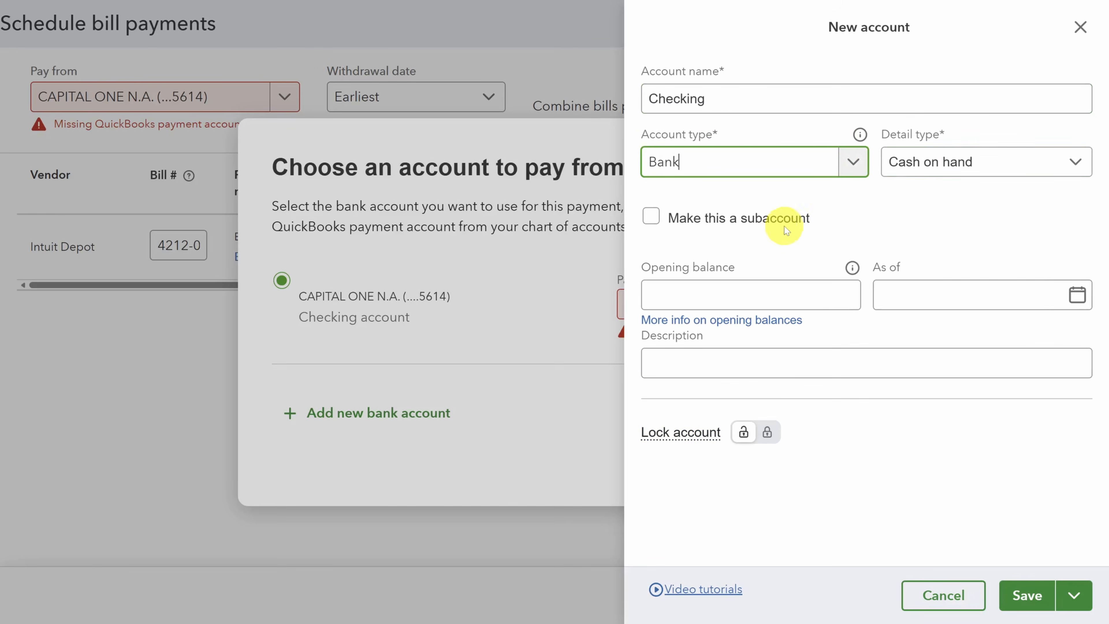
pyautogui.click(1004, 163)
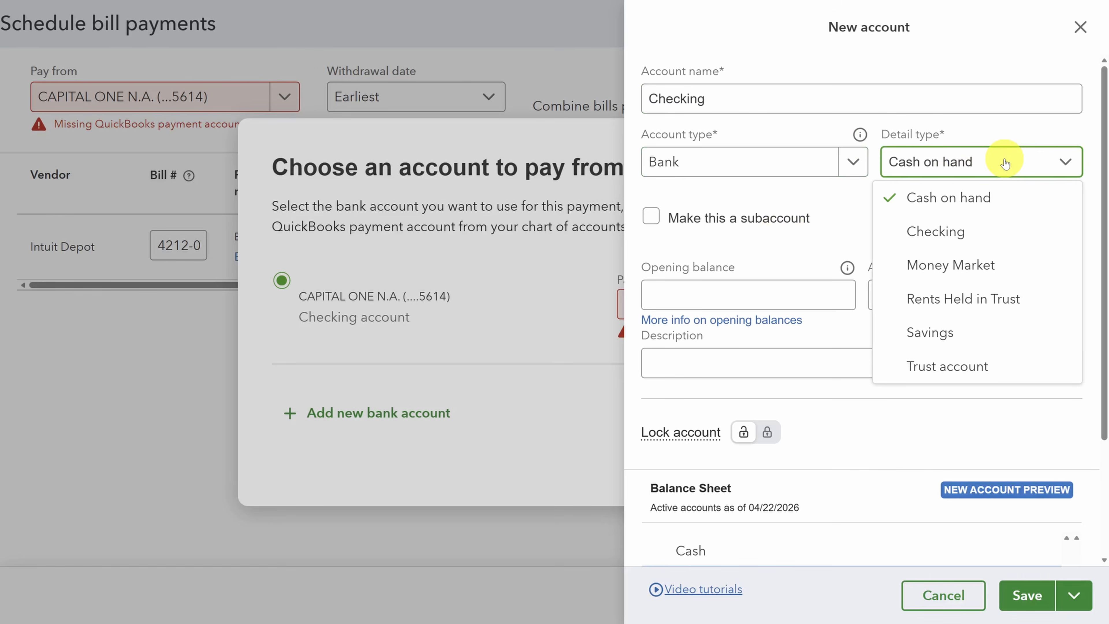
pyautogui.click(950, 232)
pyautogui.click(726, 293)
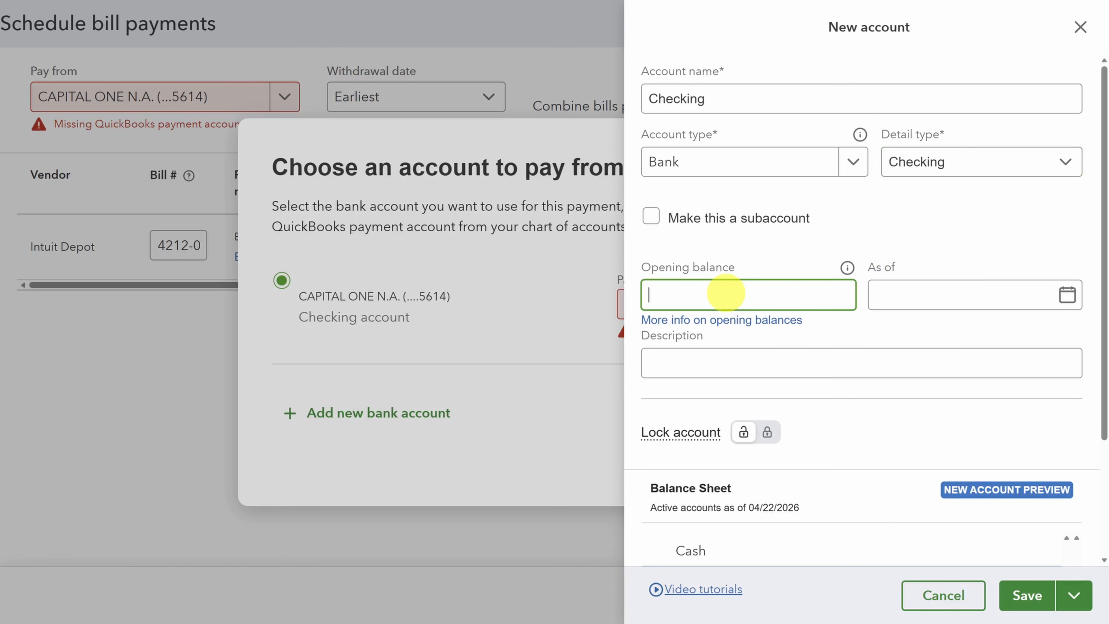
pyautogui.click(937, 595)
# Step: Match the pay-from bank account to the QuickBooks payment account Checking Account (Capital One) and save
pyautogui.click(782, 308)
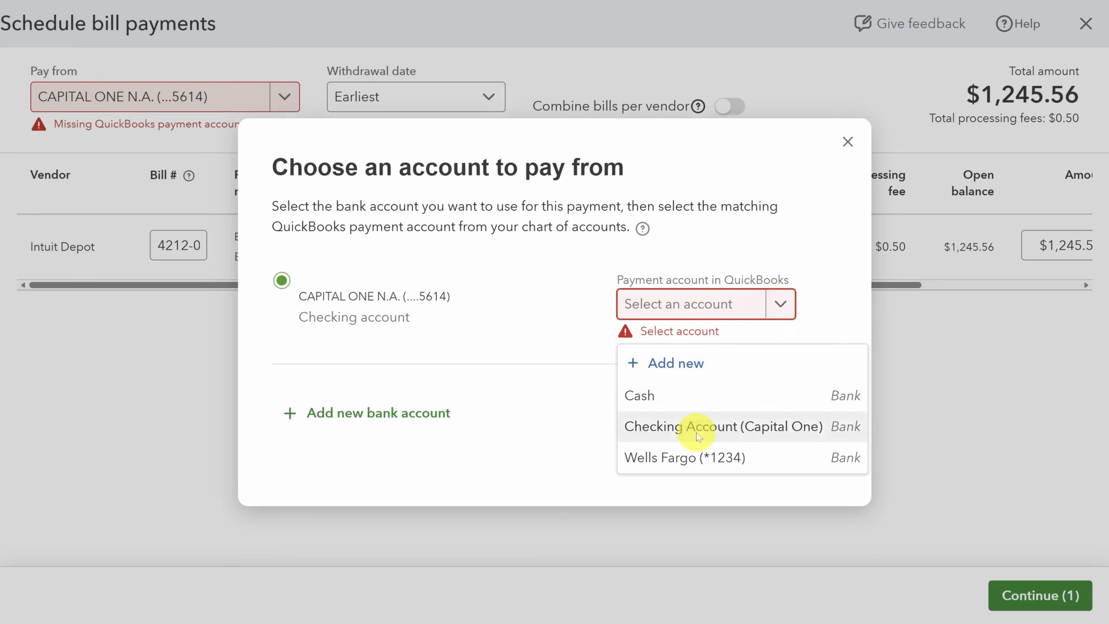
pyautogui.click(697, 433)
pyautogui.click(800, 448)
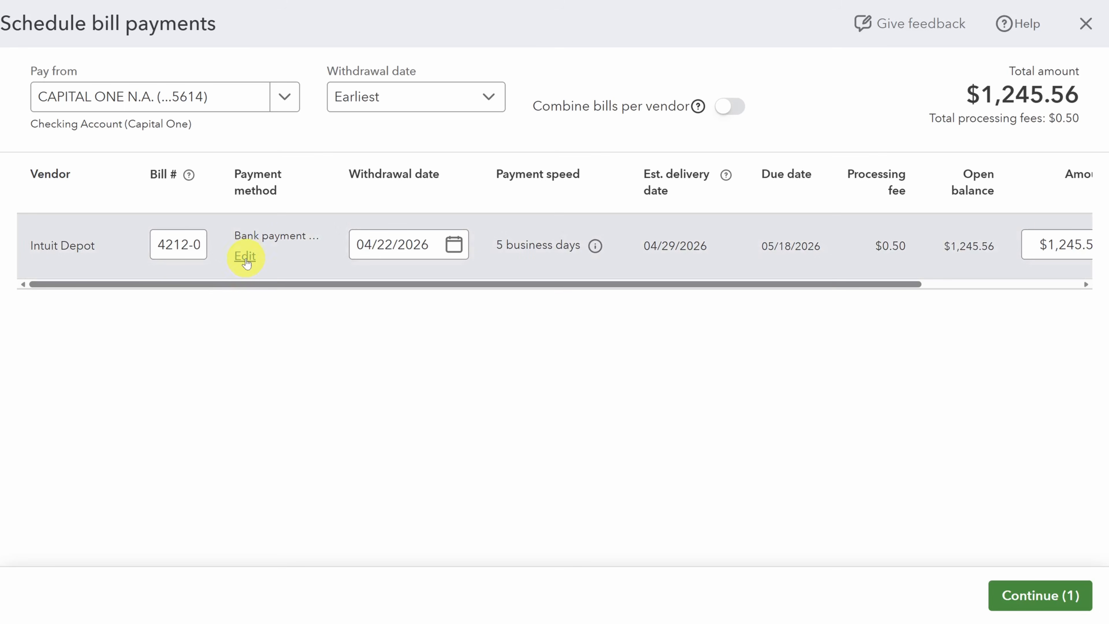
# Step: Examine the bank payment and paper check details for the Intuit Depot payment, and leave them without saving
pyautogui.click(245, 256)
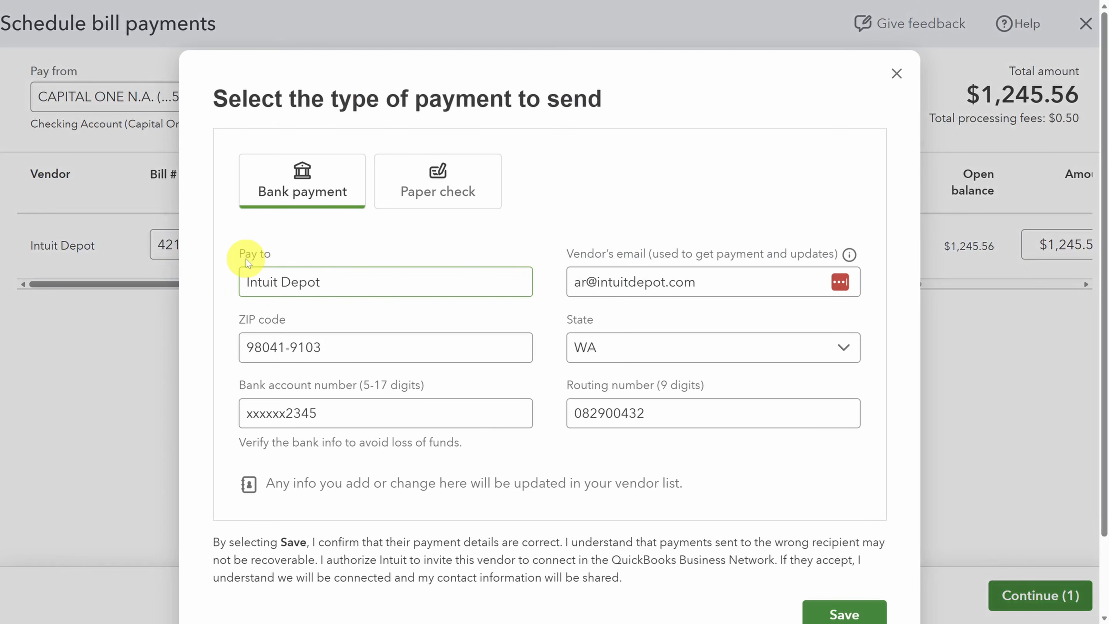
pyautogui.click(434, 180)
pyautogui.click(312, 191)
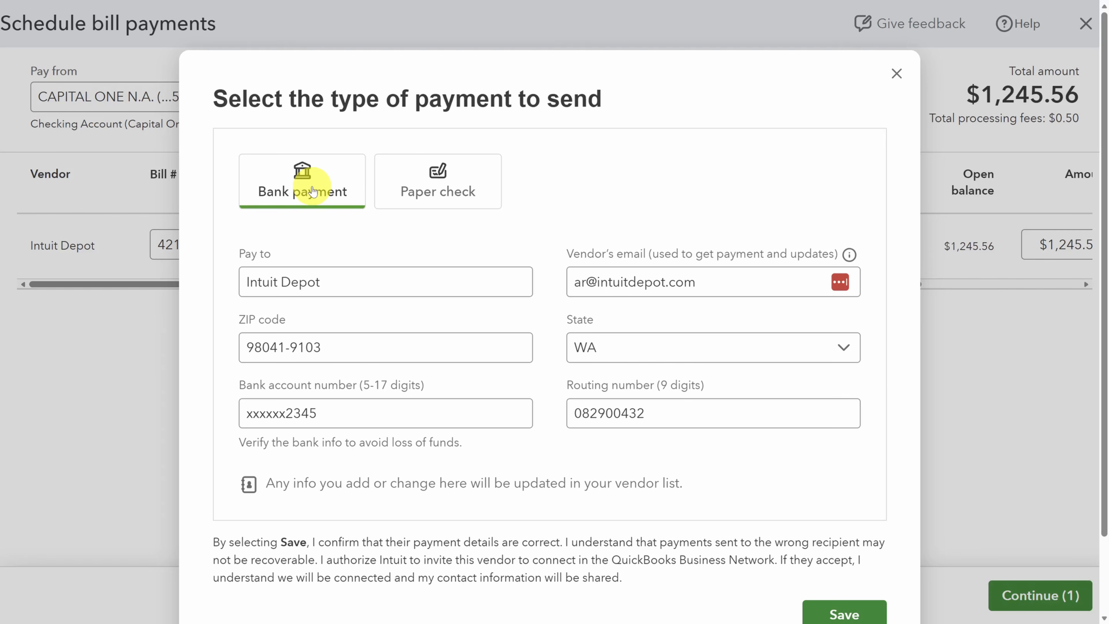
pyautogui.click(442, 185)
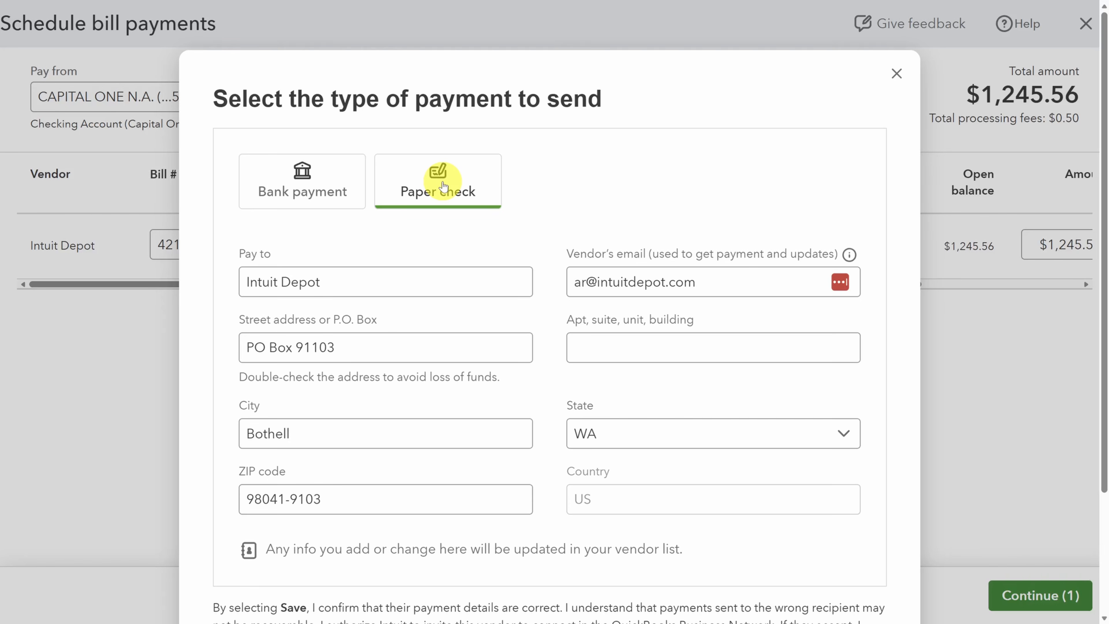
pyautogui.click(897, 74)
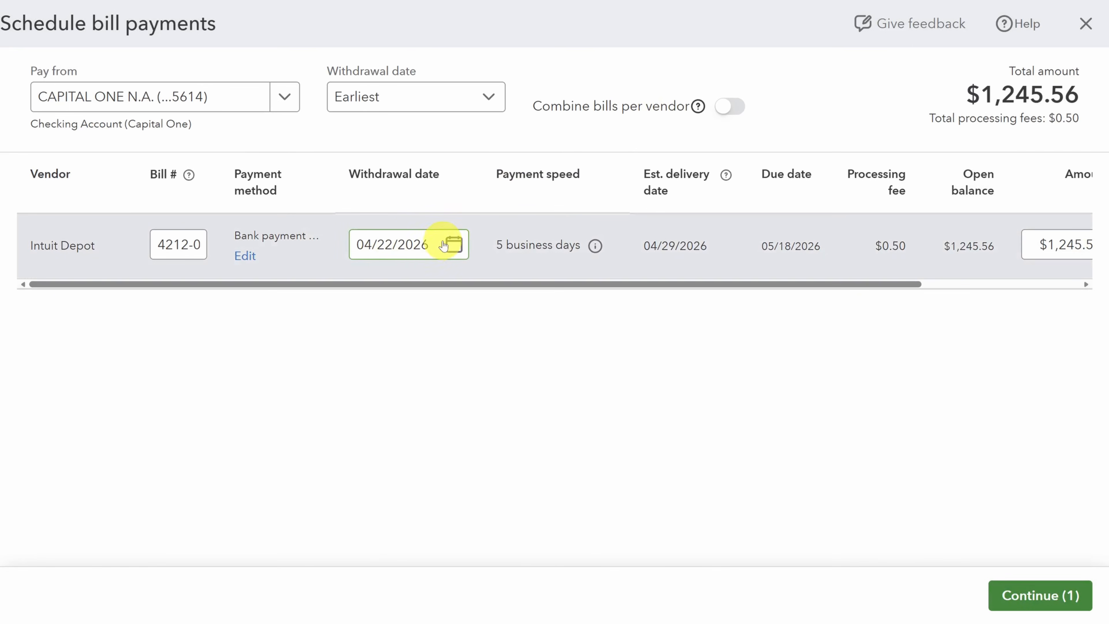
# Step: Check the payment's amount, its note to the vendor and the review summary without scheduling the payment
pyautogui.moveTo(464, 283); pyautogui.dragTo(685, 282)
pyautogui.click(871, 242)
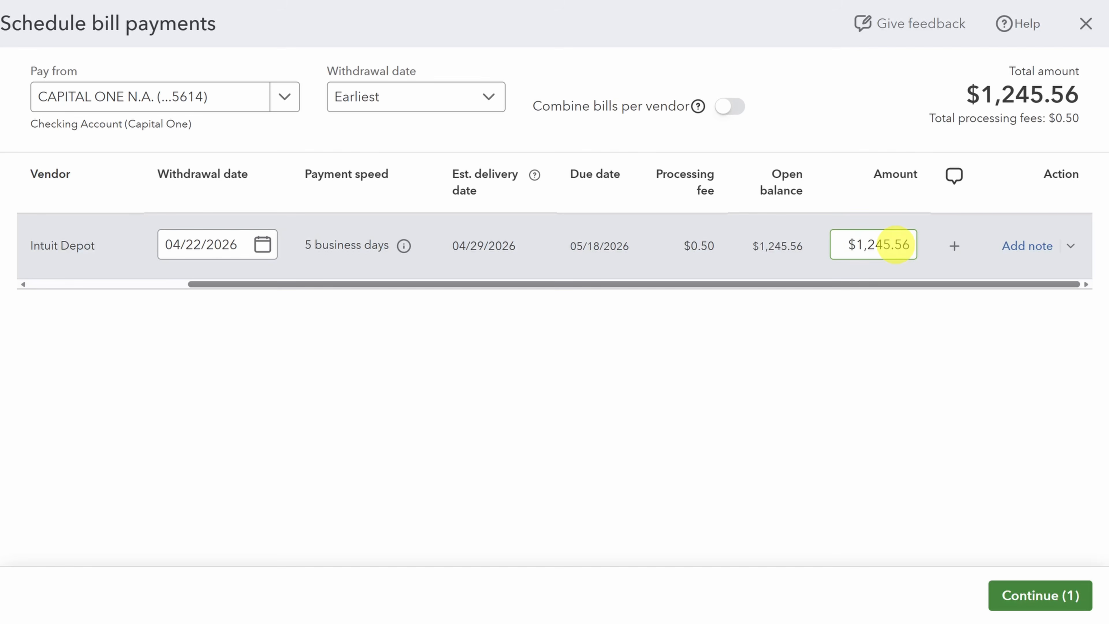
pyautogui.click(955, 246)
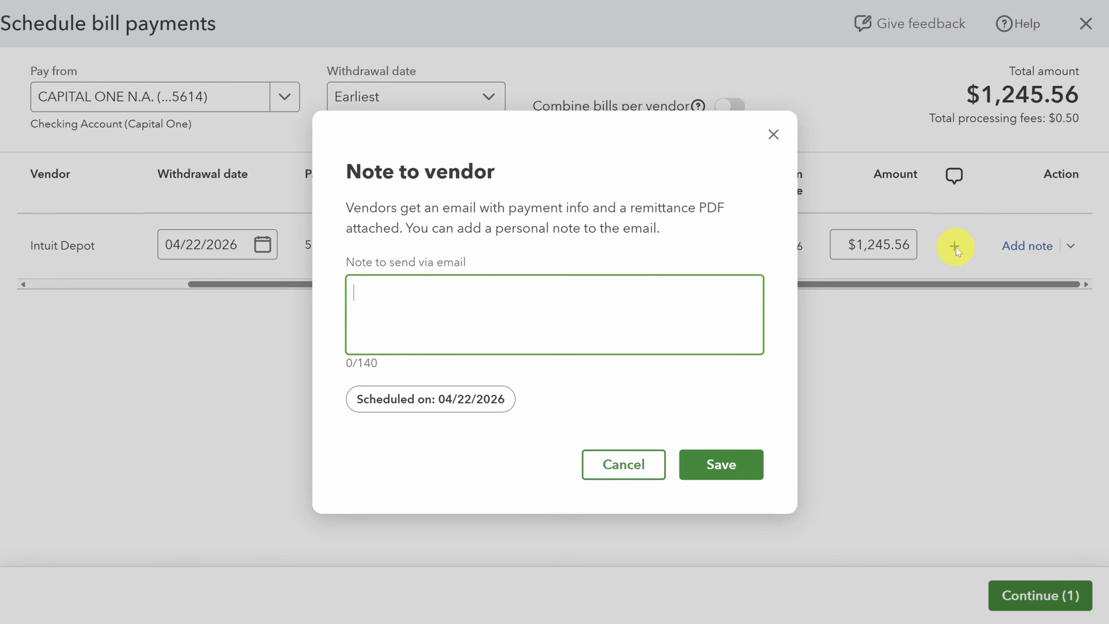
pyautogui.click(741, 464)
pyautogui.click(1021, 595)
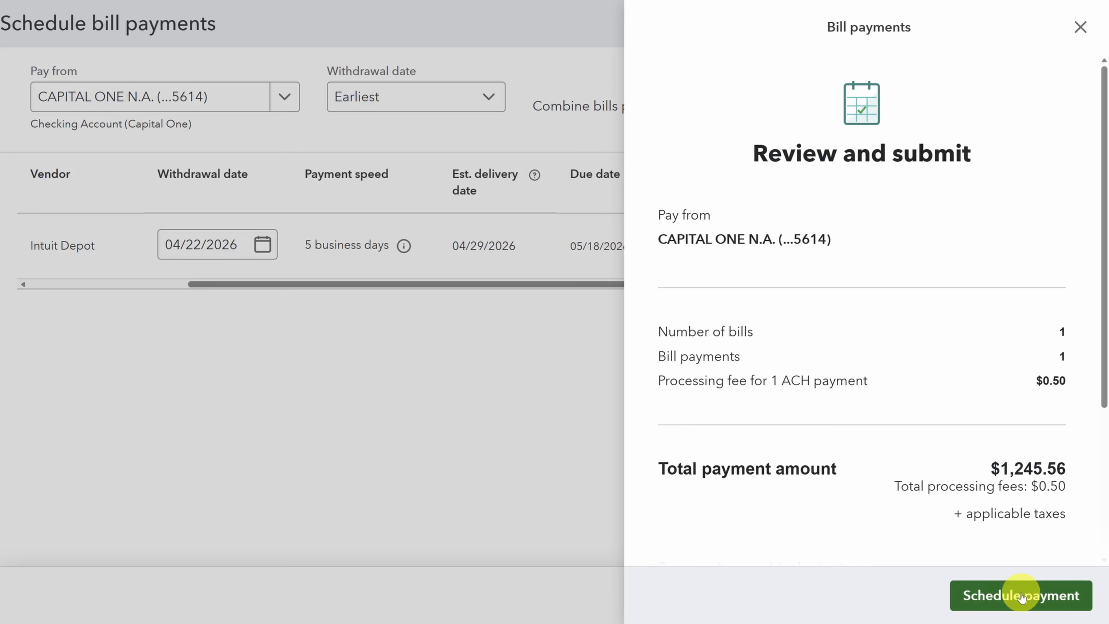
pyautogui.click(1080, 28)
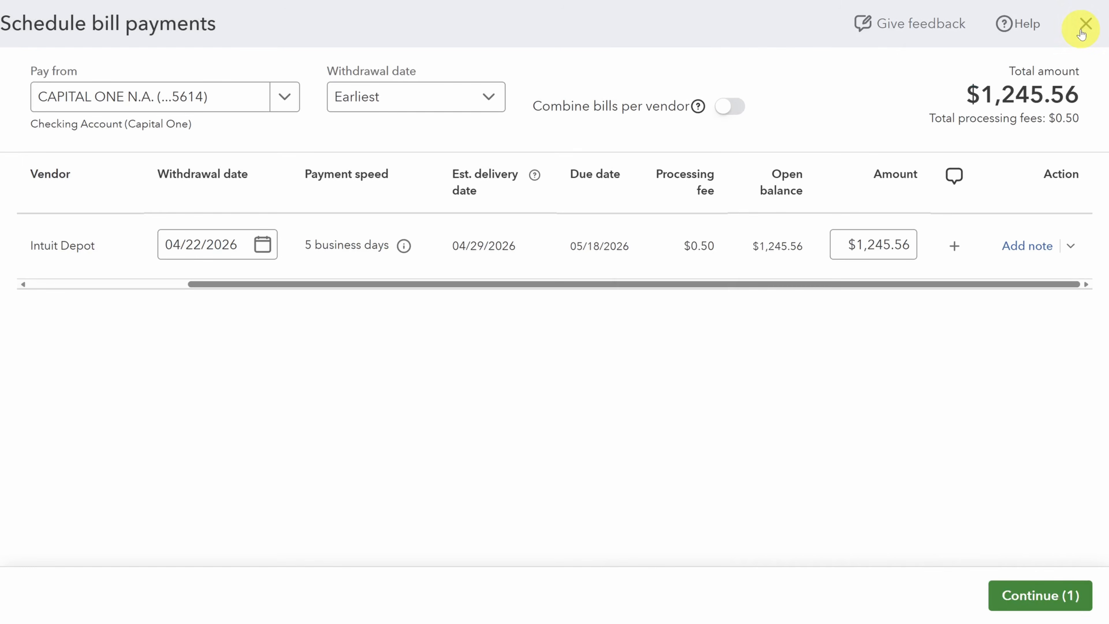
# Step: Leave the bill payment unscheduled, and save and close the Intuit Depot bill
pyautogui.click(1086, 24)
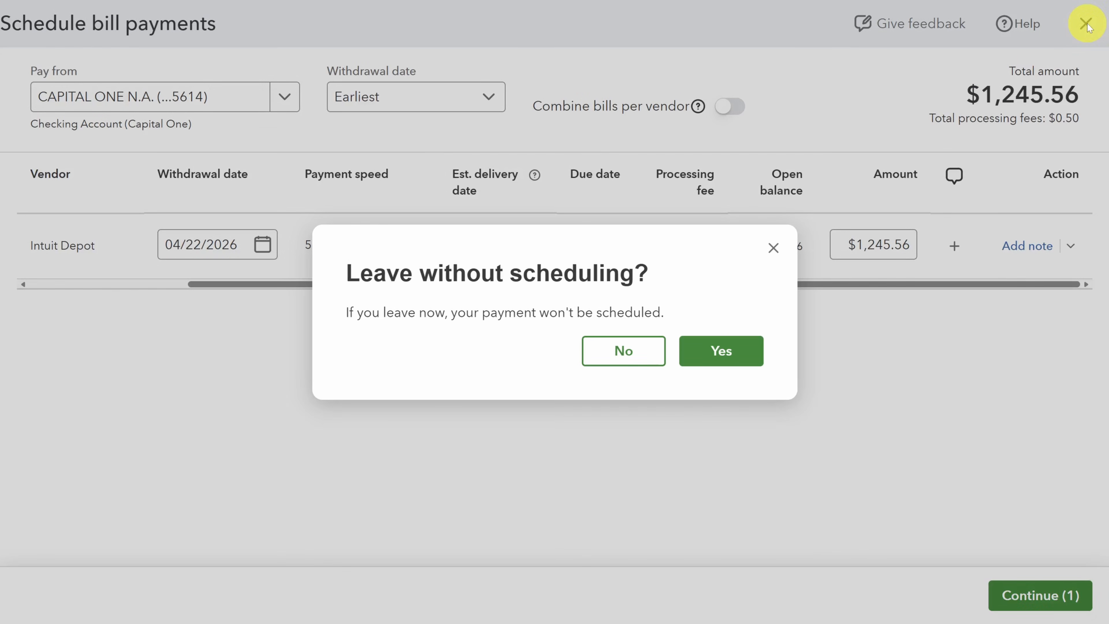
pyautogui.click(725, 352)
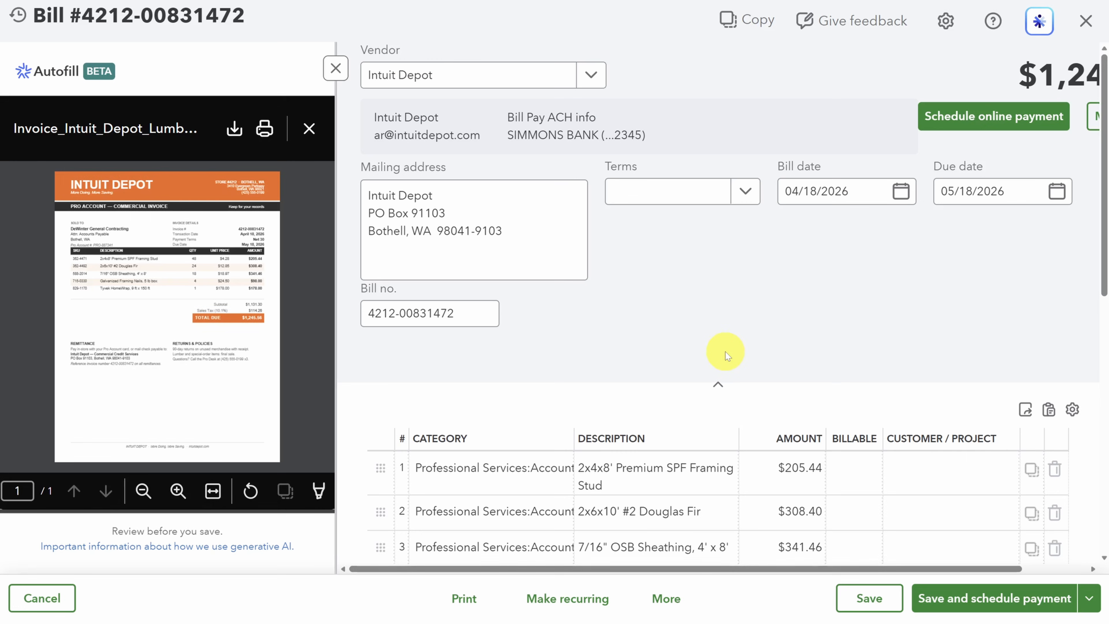
pyautogui.click(1090, 599)
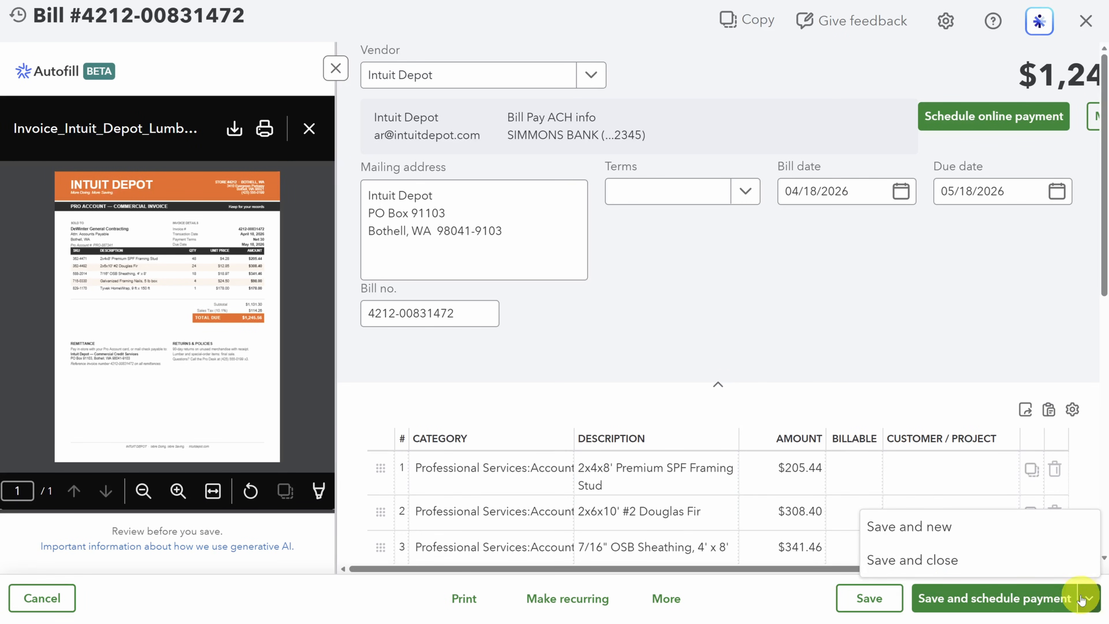
pyautogui.click(922, 560)
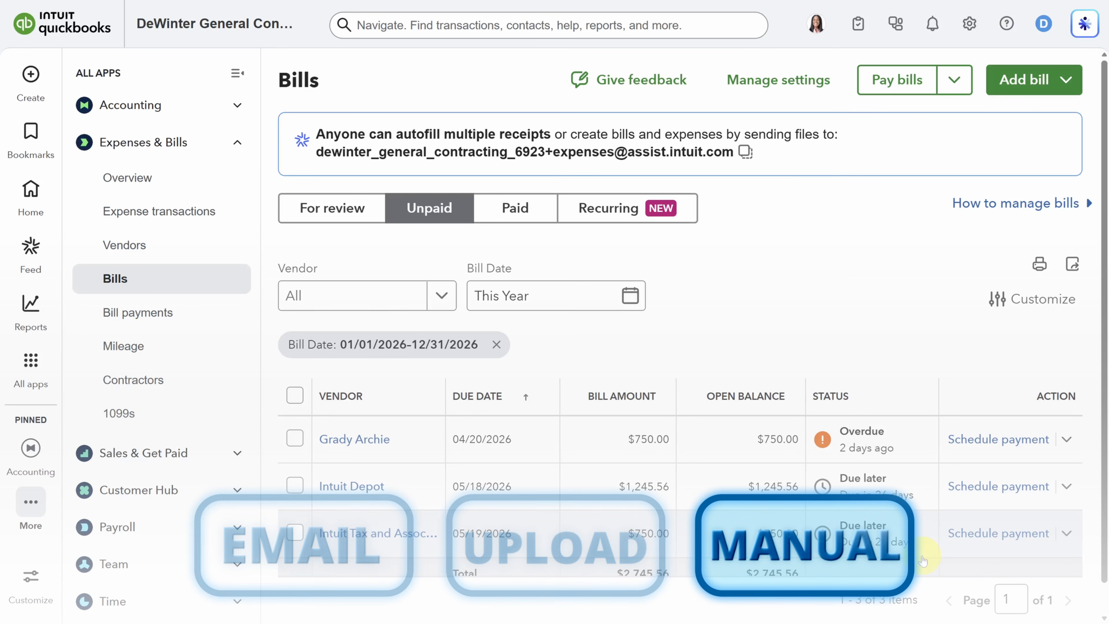
# Step: Create a blank bill for manual entry and hide its Autofill area
pyautogui.click(1022, 79)
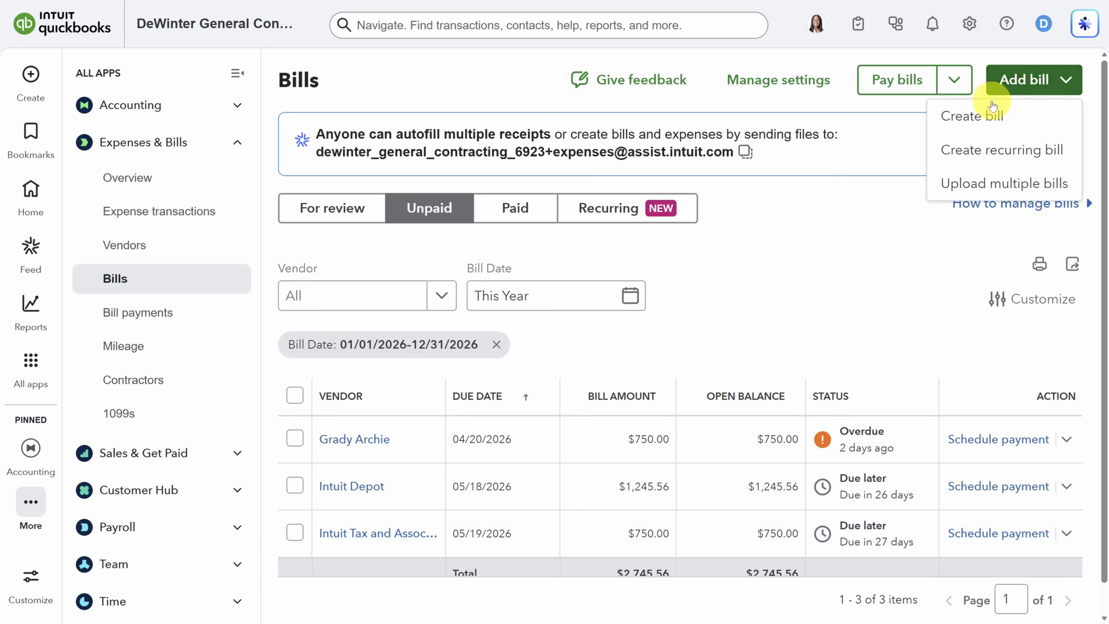
pyautogui.click(978, 118)
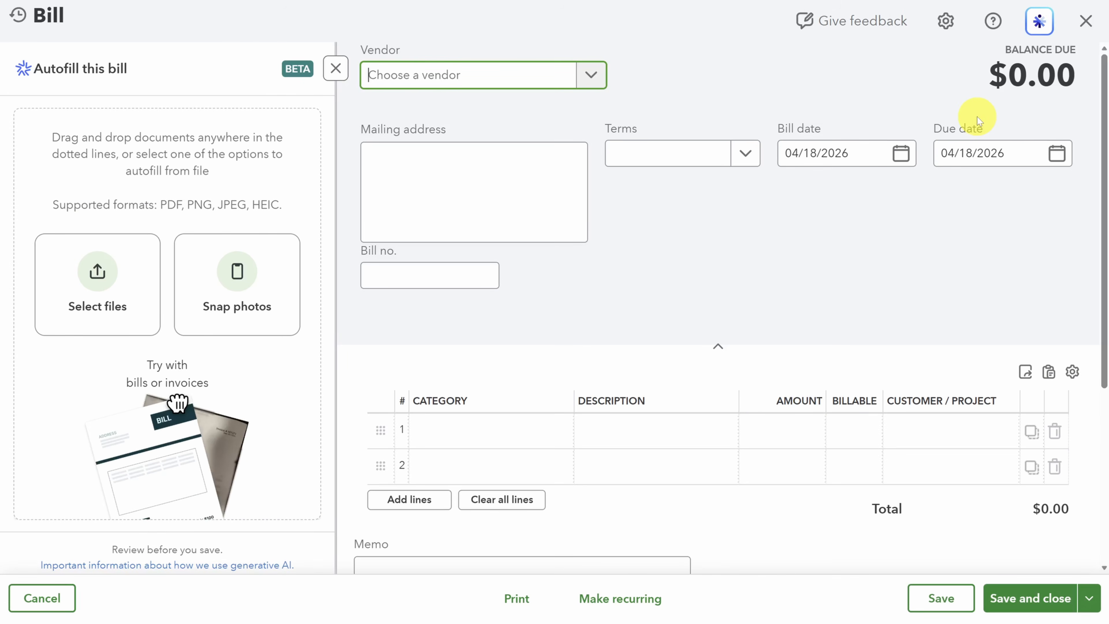
pyautogui.click(334, 67)
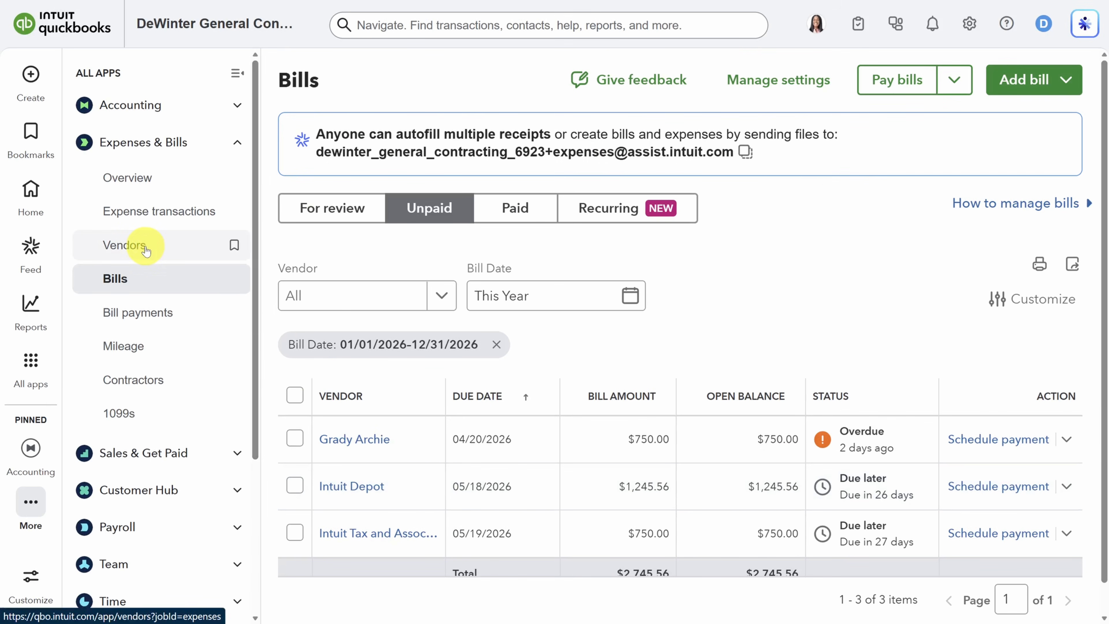
# Step: Open the record of the first vendor in the vendor list and collapse the app navigation
pyautogui.click(146, 249)
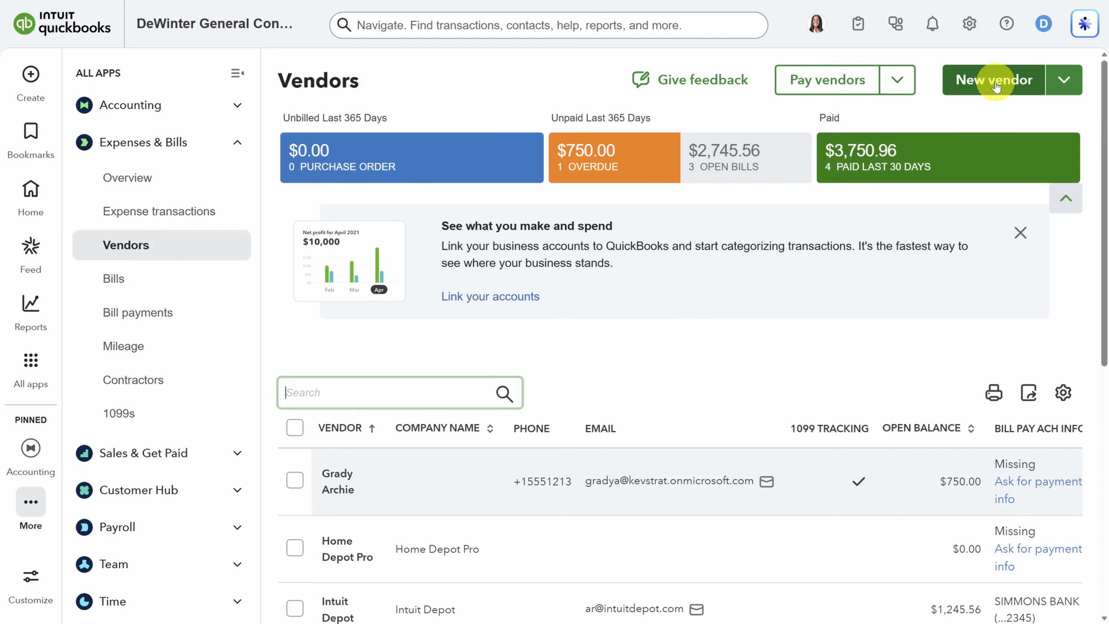
pyautogui.click(336, 476)
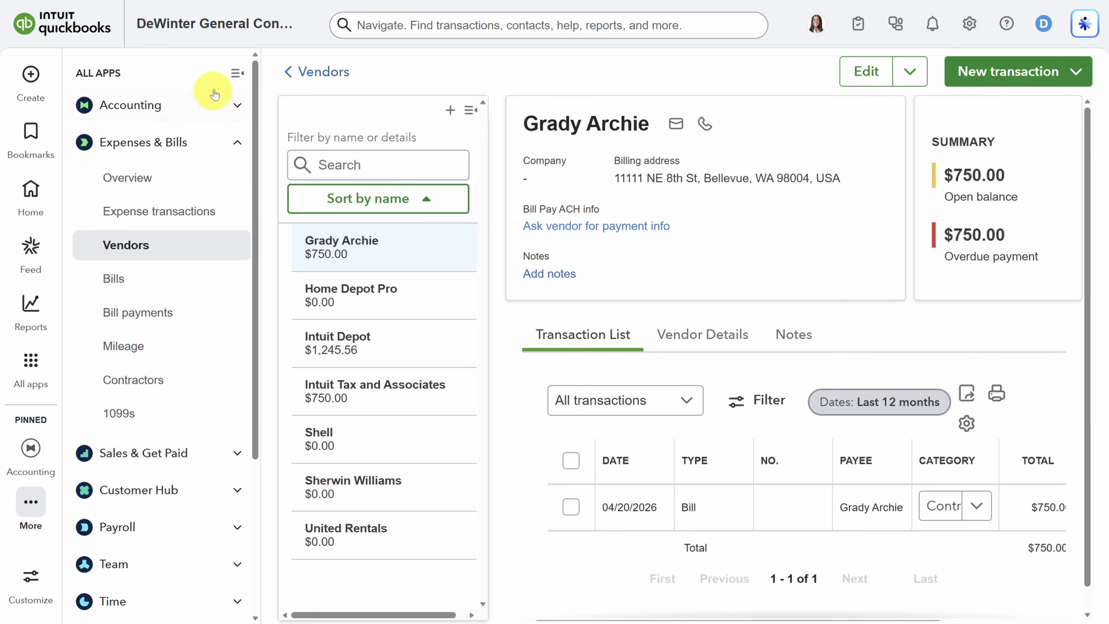
pyautogui.click(234, 74)
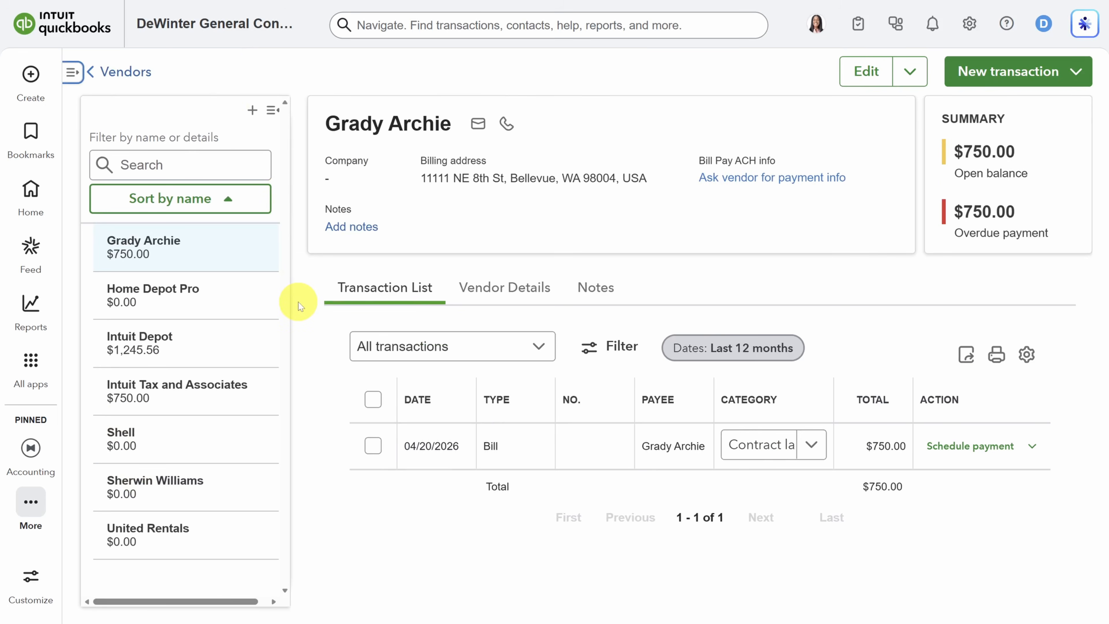
# Step: Open the vendor's record for editing and examine its contact details, tax information and 1099 tracking option
pyautogui.click(847, 77)
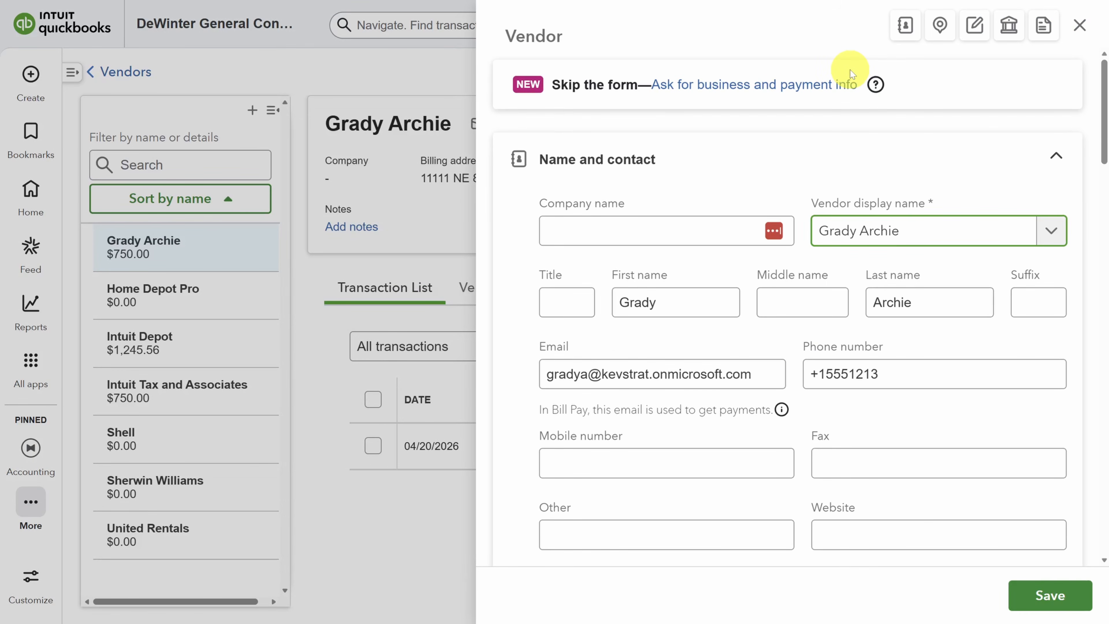
pyautogui.scroll(-1, 628, 146)
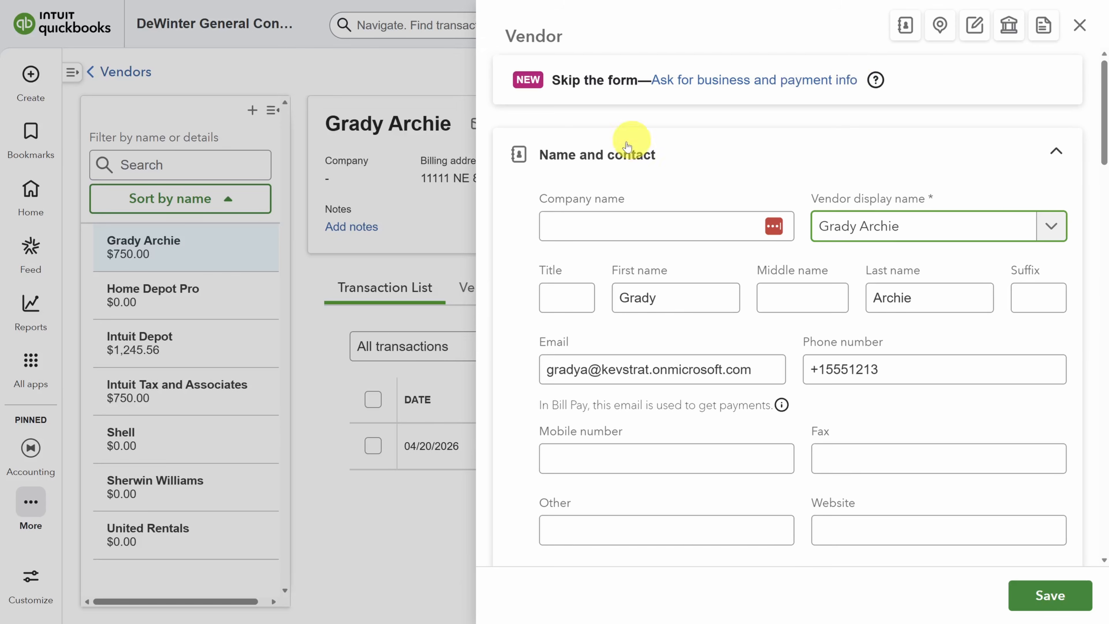
pyautogui.scroll(-15, 523, 174)
pyautogui.scroll(-6, 515, 177)
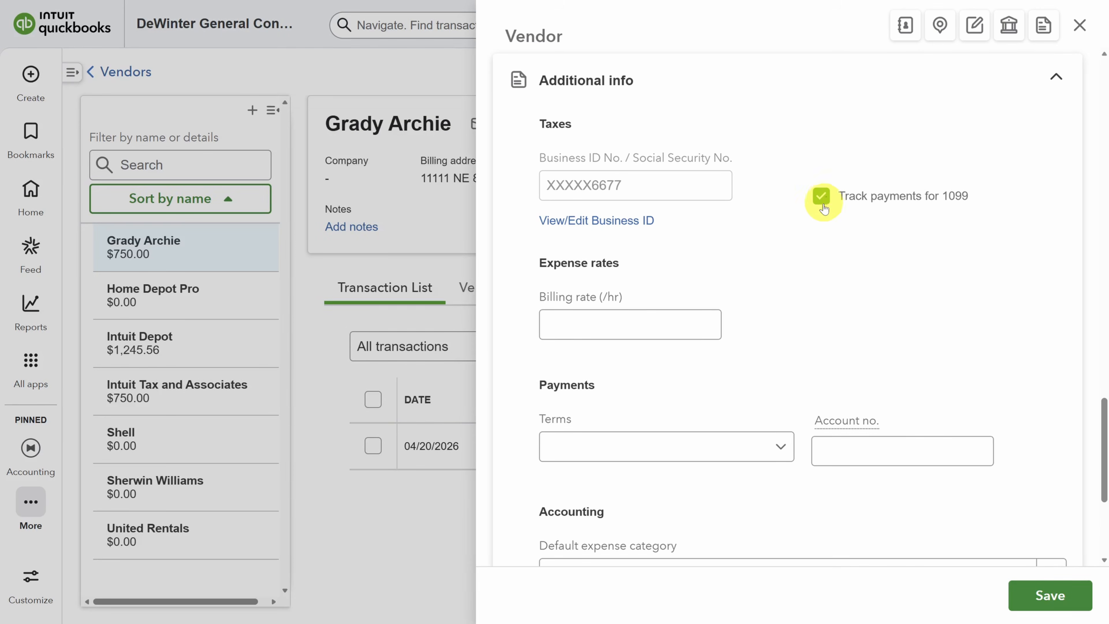
pyautogui.scroll(-5, 810, 240)
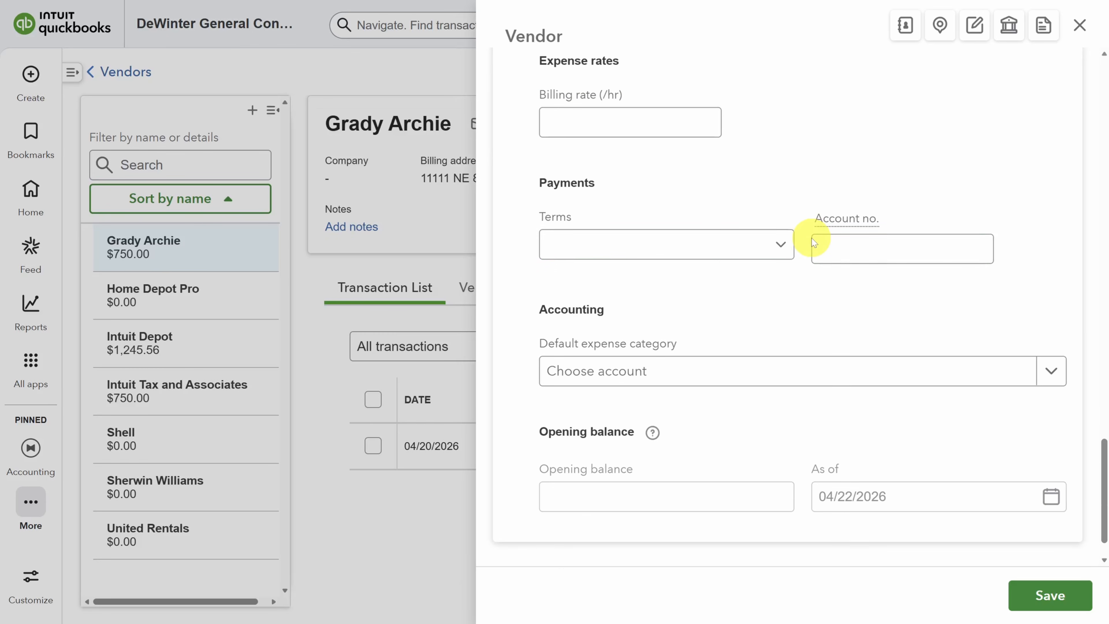
# Step: Check the vendor's payment terms, default expense category choices and opening balance help, and close the record without saving
pyautogui.click(782, 246)
pyautogui.click(784, 247)
pyautogui.click(1051, 371)
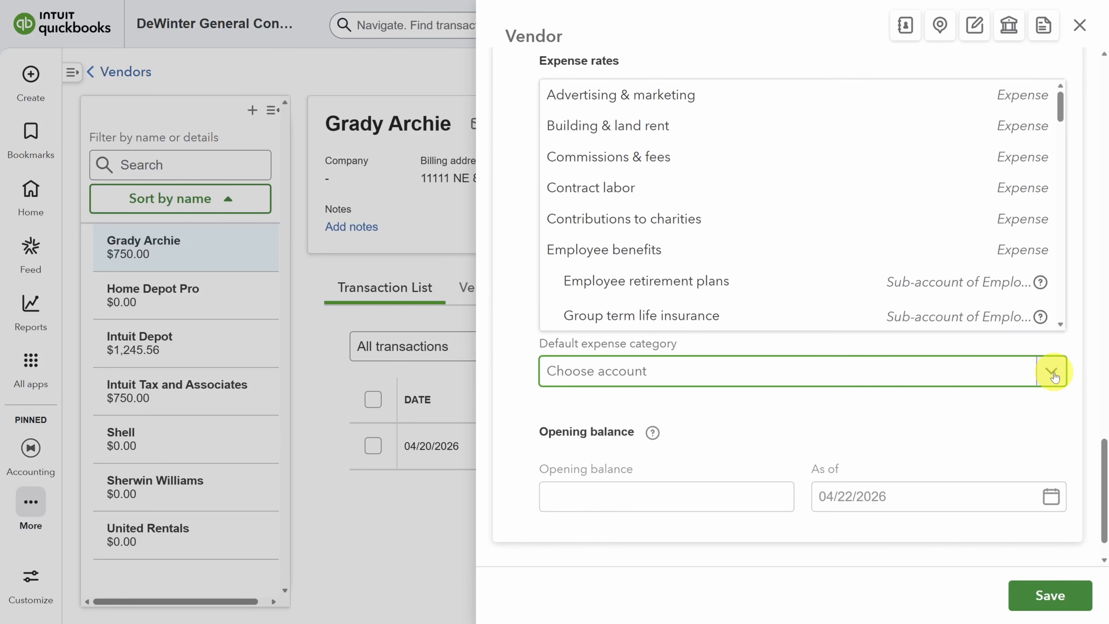
pyautogui.click(654, 432)
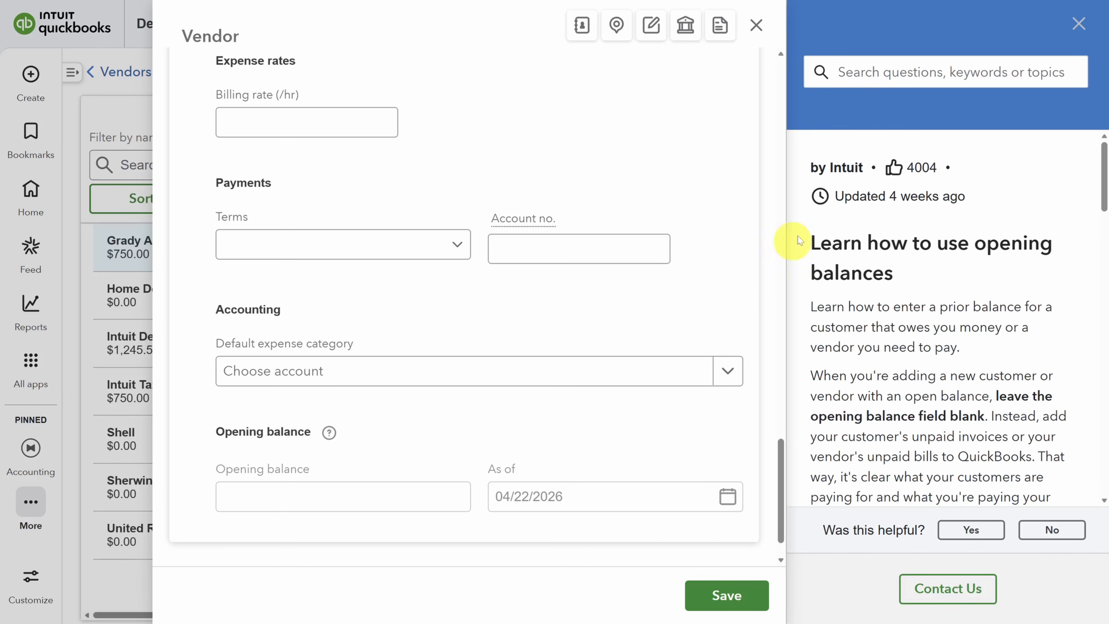
pyautogui.click(1077, 27)
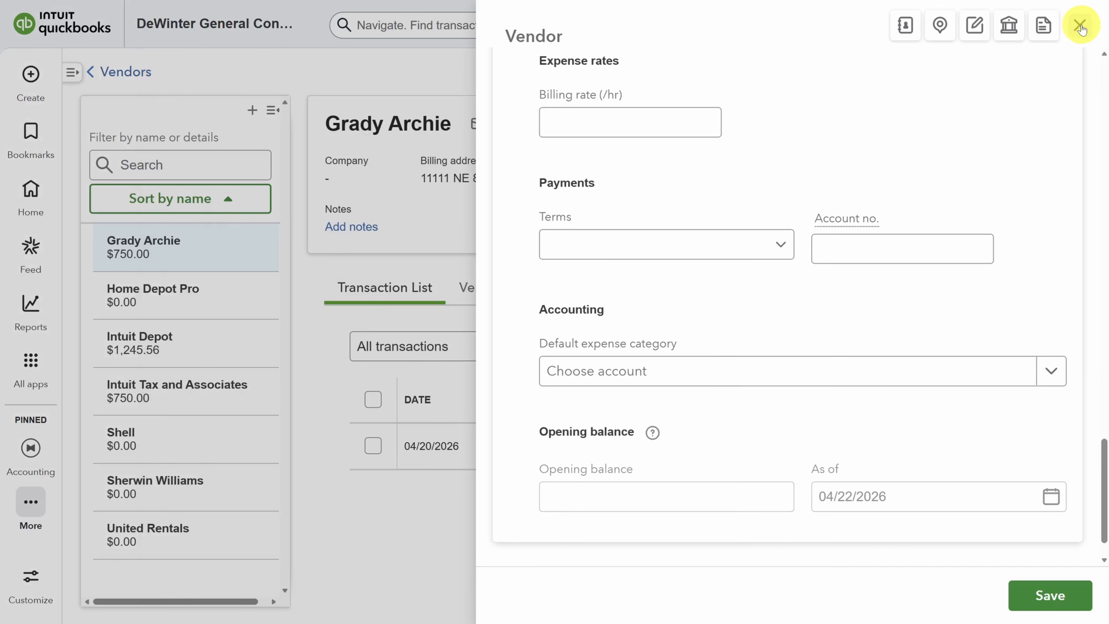
pyautogui.click(1077, 25)
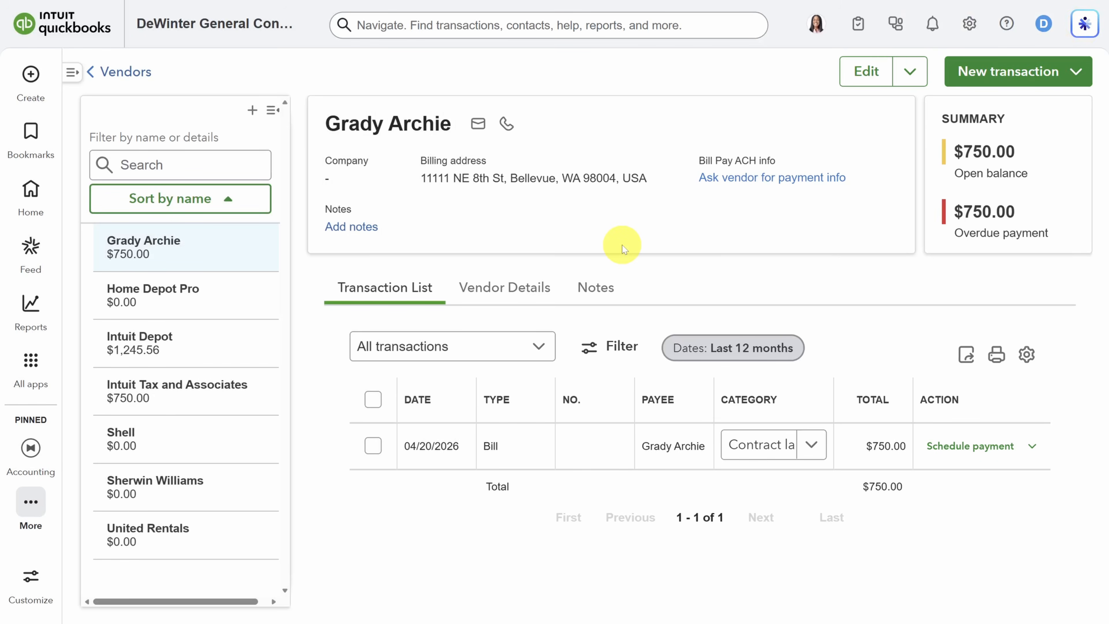
# Step: Go to the Bills list under Expenses & Bills and dismiss the payment account reminder
pyautogui.click(73, 72)
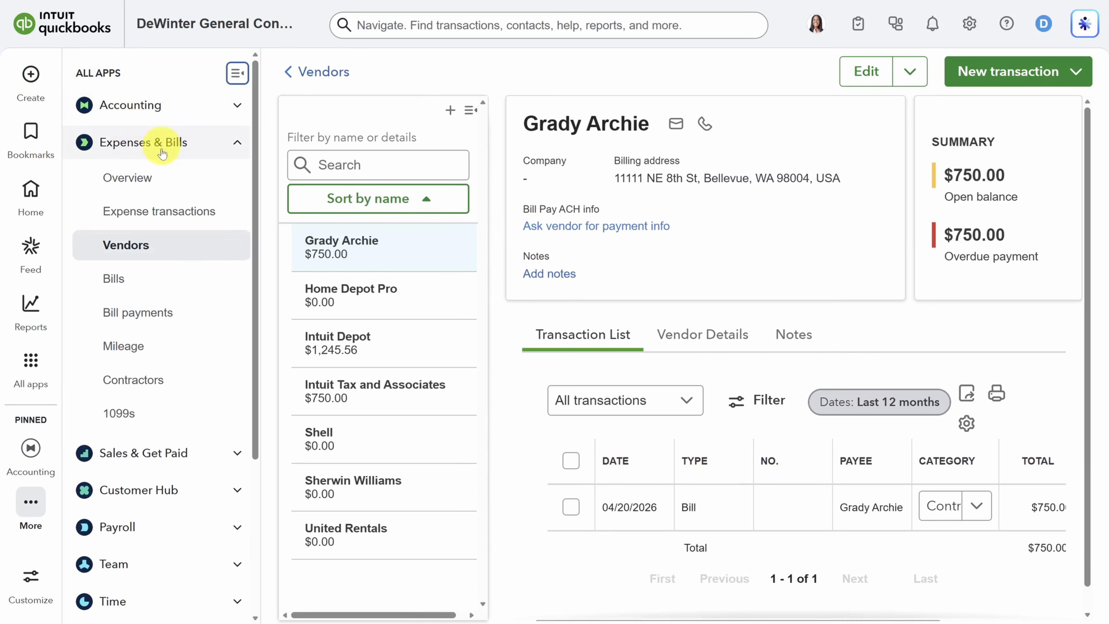
pyautogui.click(131, 284)
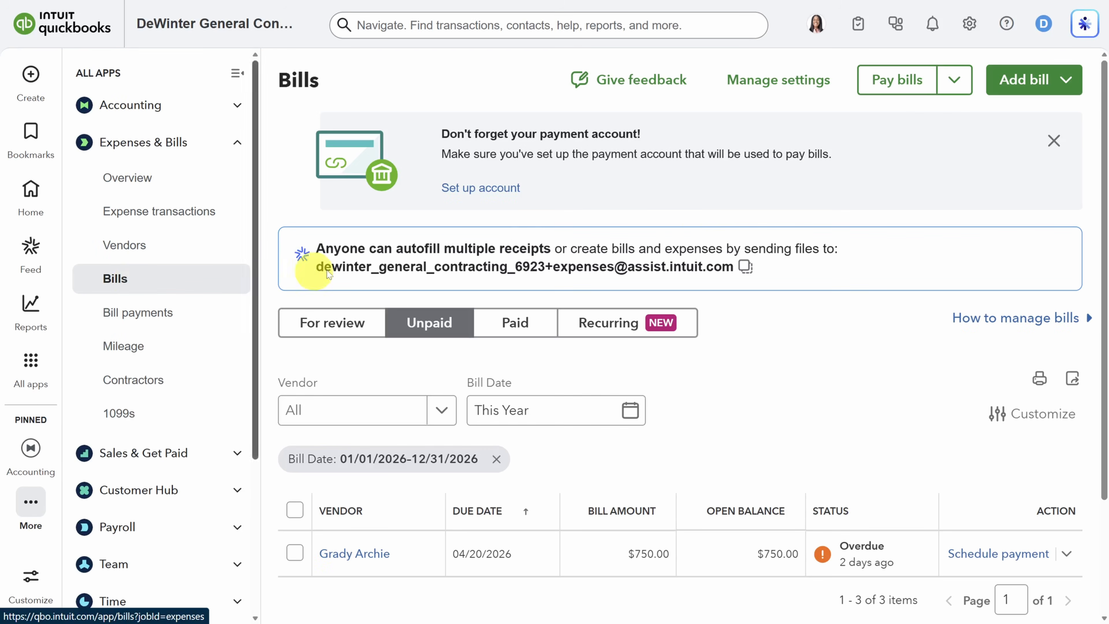
pyautogui.click(1054, 140)
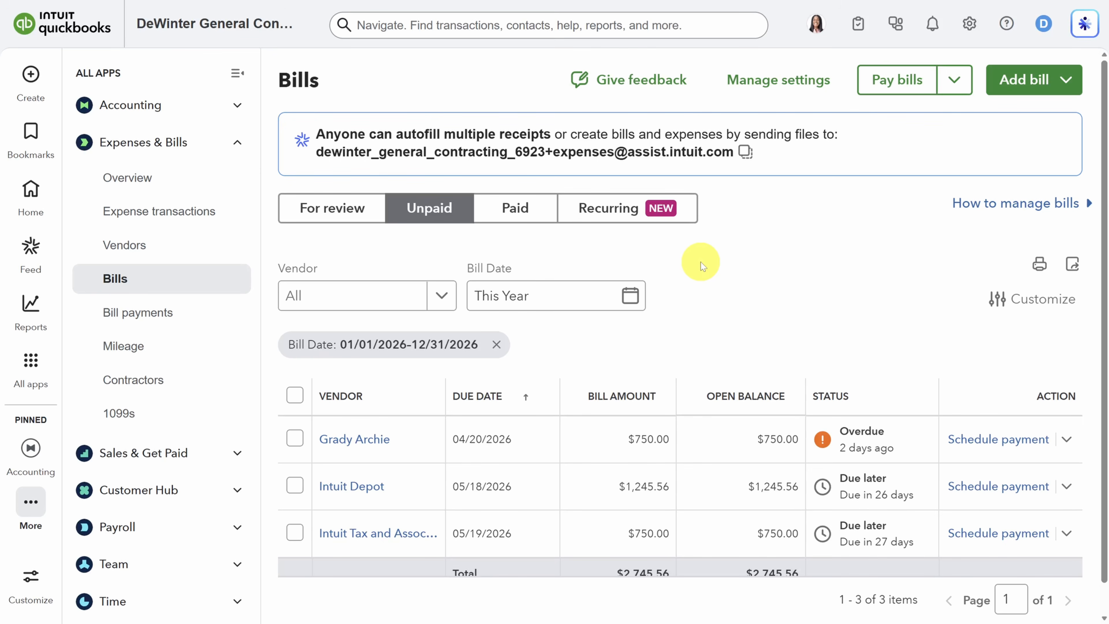
# Step: Select all unpaid bills for batch payment, check the scheduling page, and leave without scheduling or saving
pyautogui.click(897, 83)
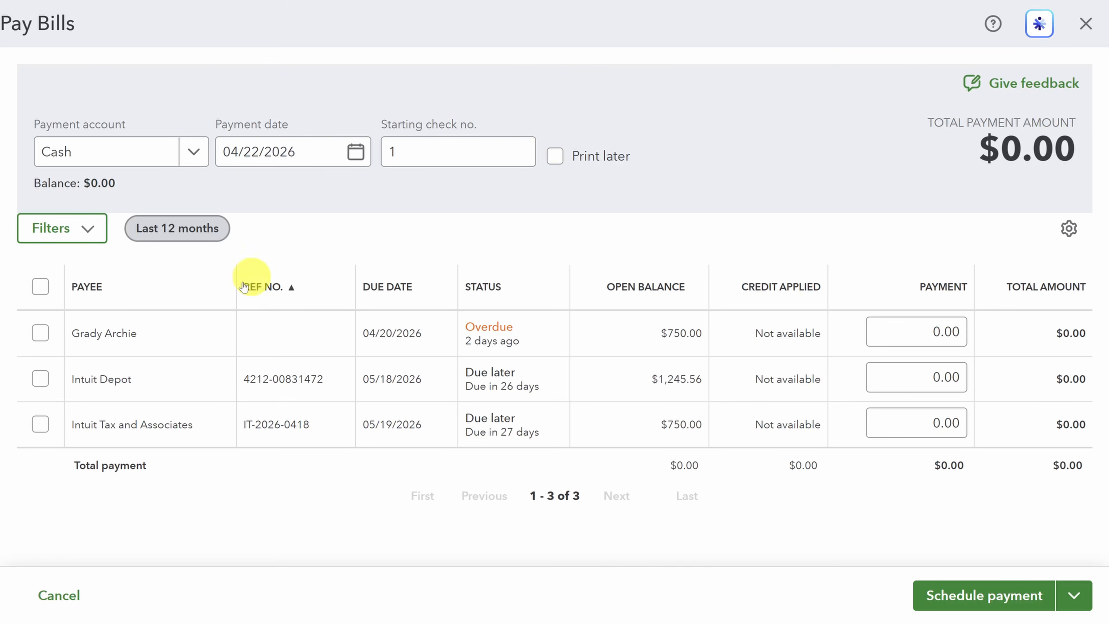
pyautogui.click(39, 285)
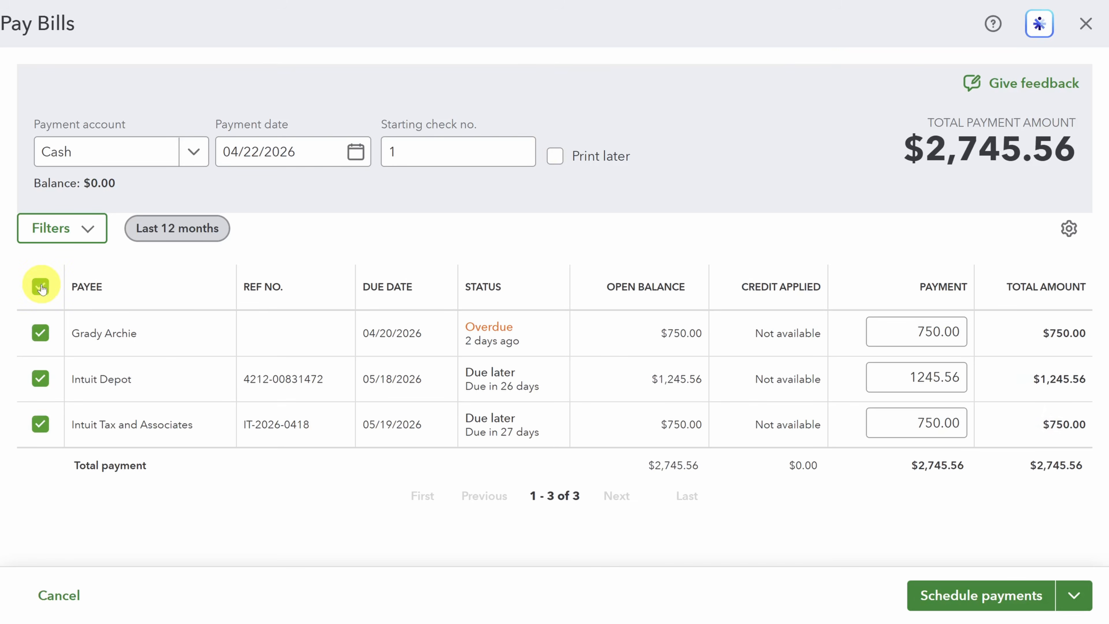
pyautogui.click(979, 595)
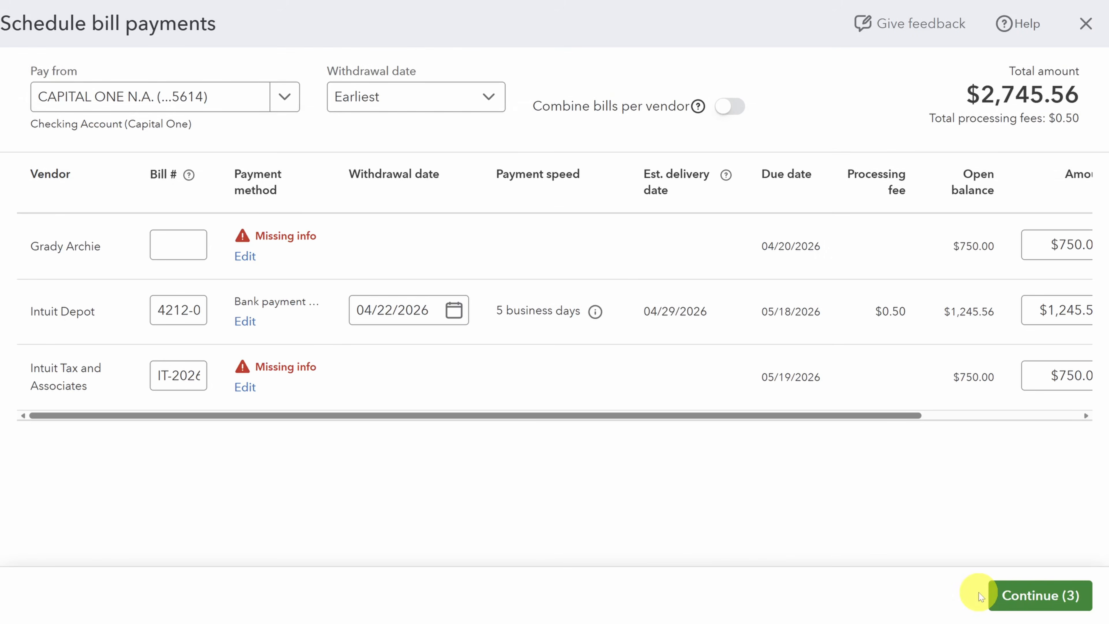
pyautogui.click(1086, 24)
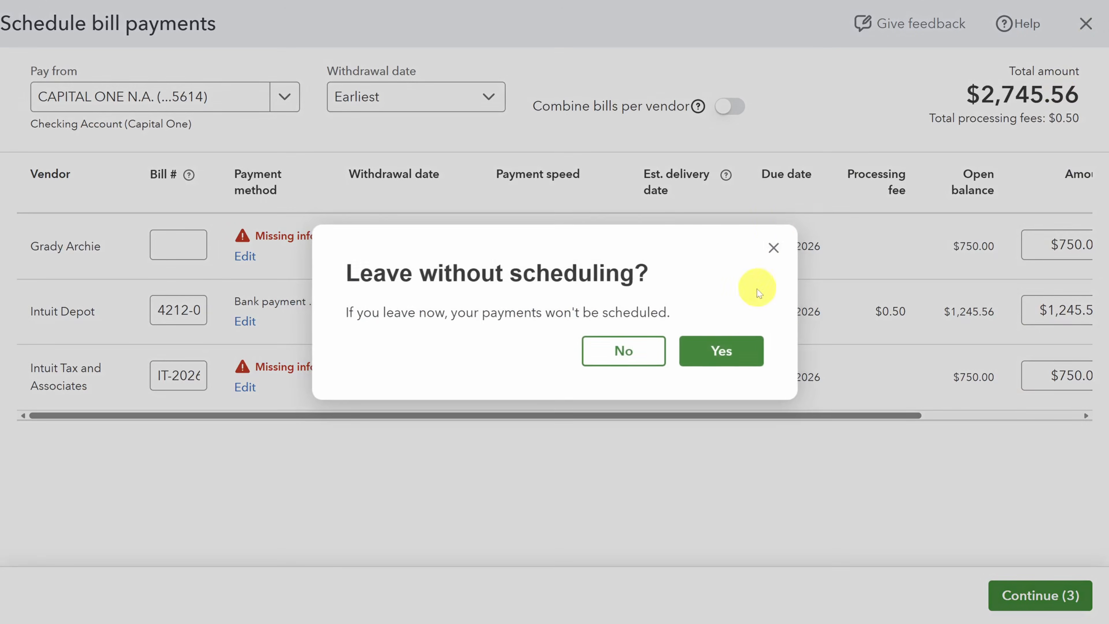
pyautogui.click(700, 349)
pyautogui.click(1085, 24)
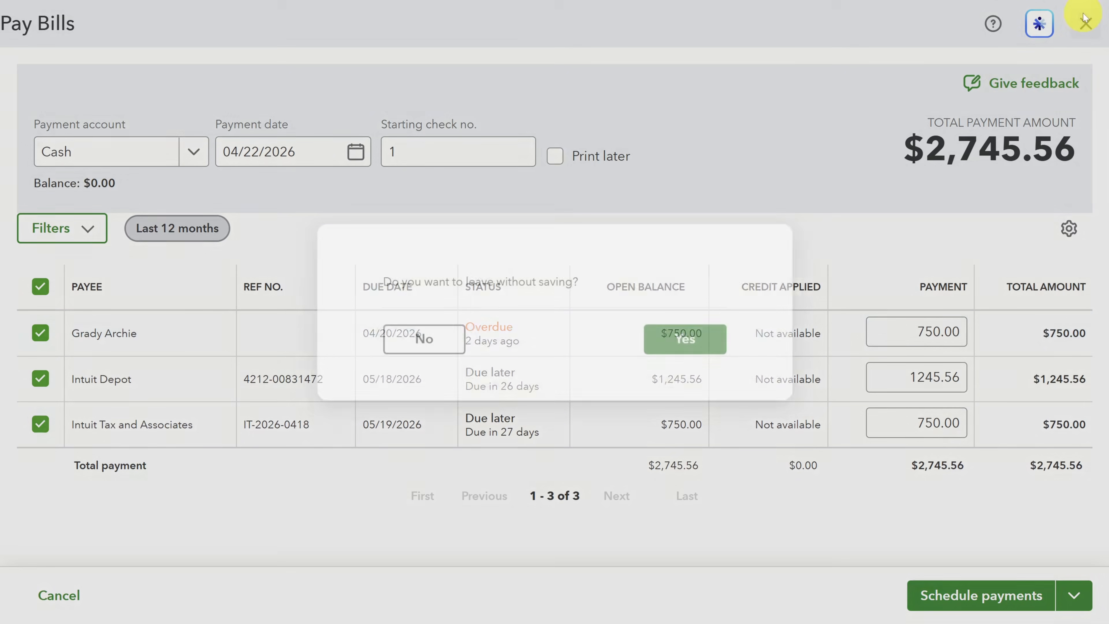
pyautogui.click(663, 345)
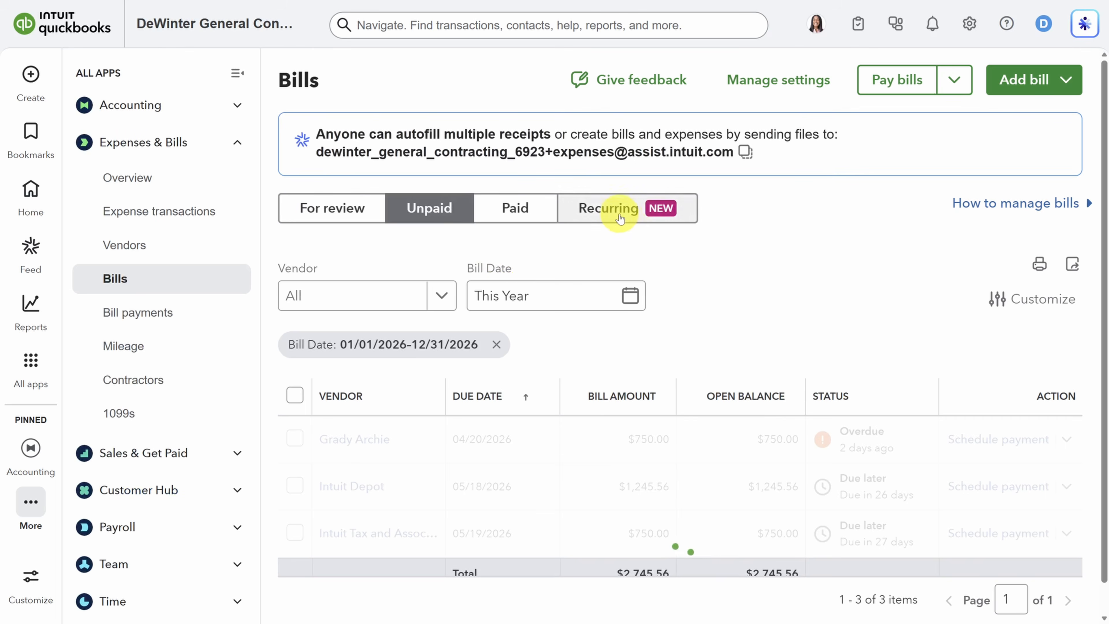
# Step: Create a scheduled recurring bill named Shop Rent for Commercial Realty, terms Net 30, with a $6,000.00 Building & land rent line described as Shop Rent
pyautogui.click(614, 211)
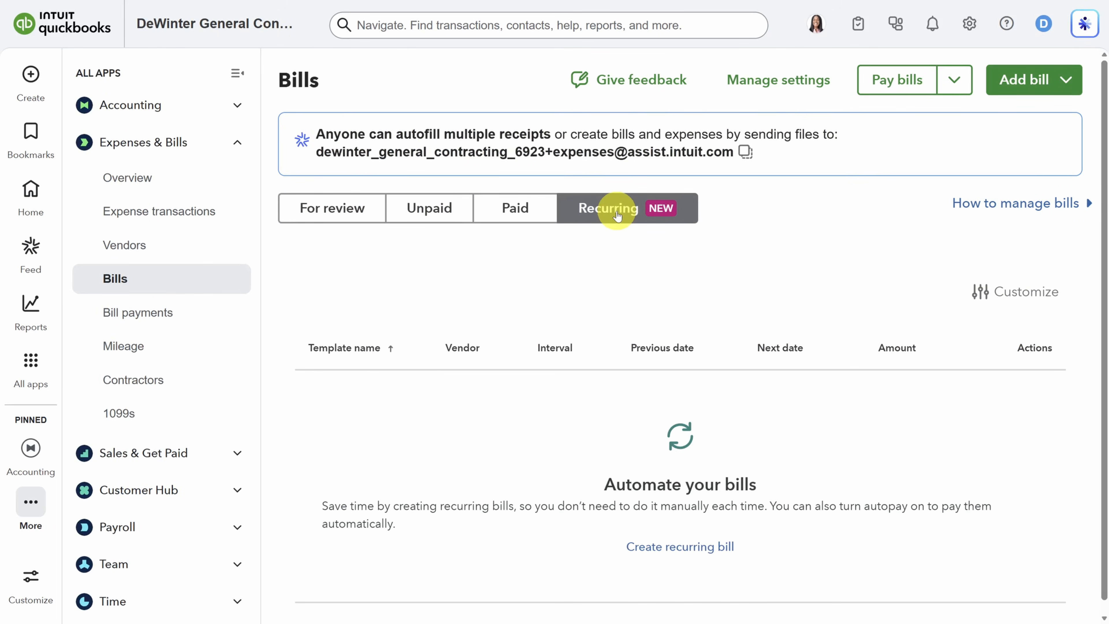
pyautogui.click(1014, 84)
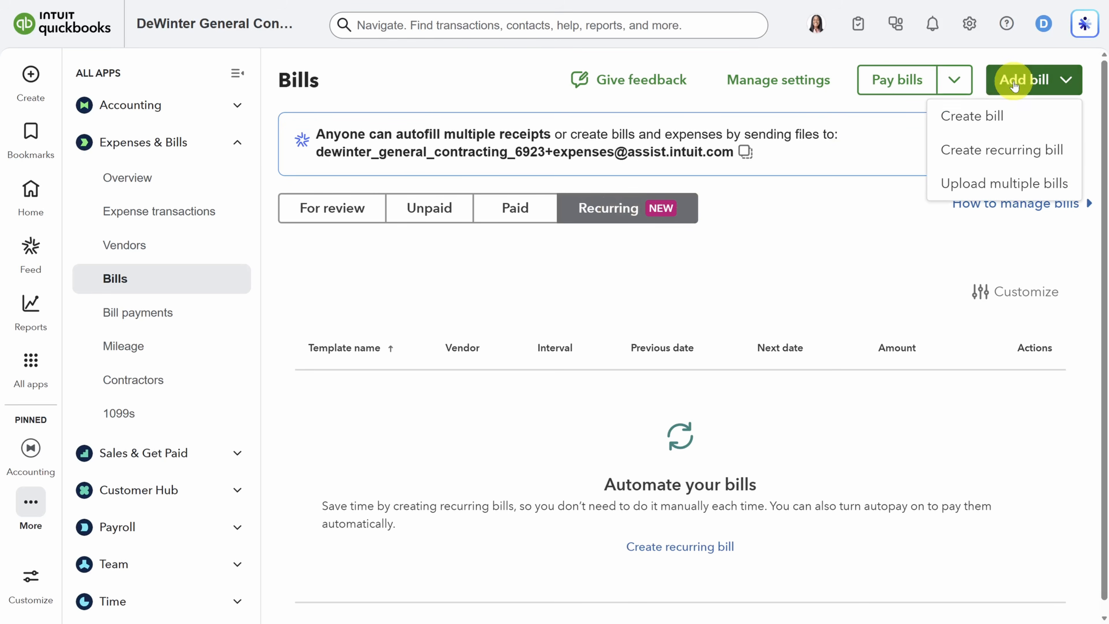
pyautogui.click(986, 150)
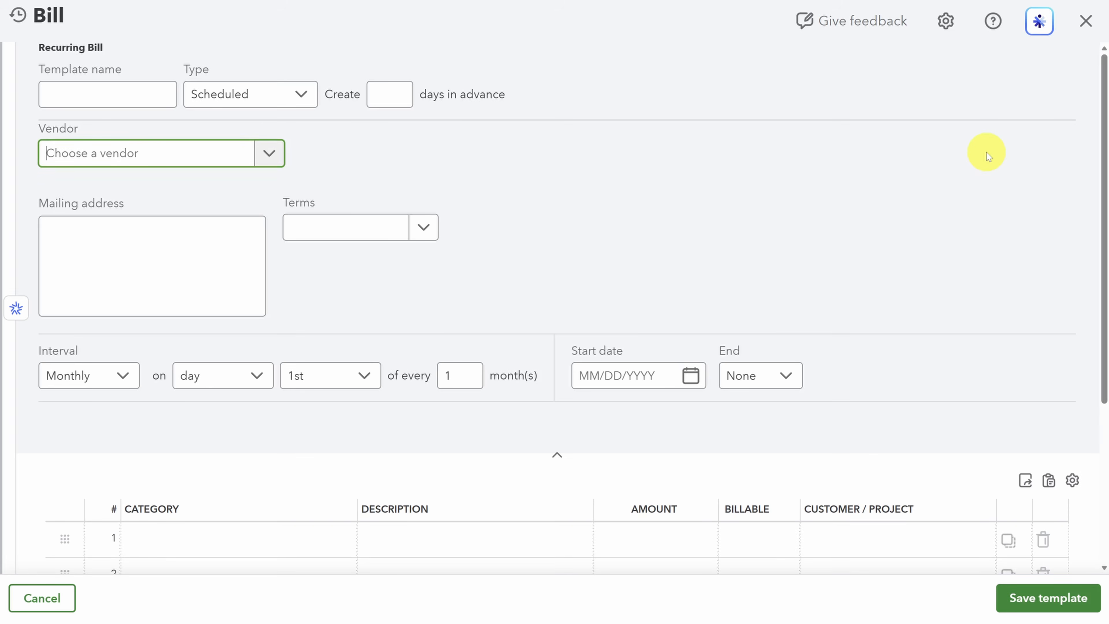
pyautogui.click(304, 95)
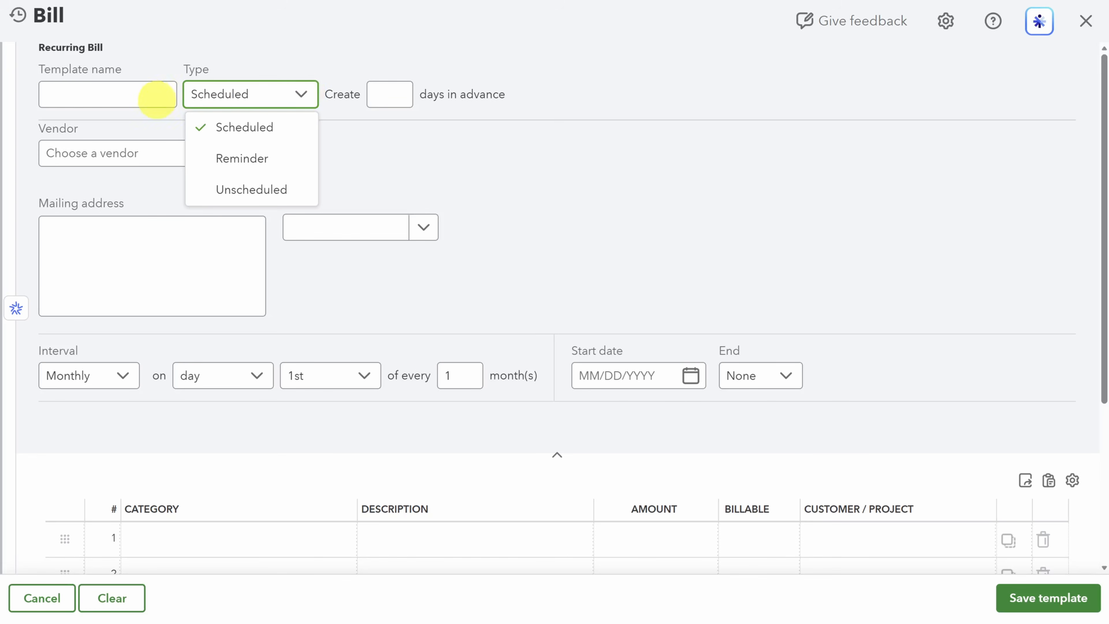
pyautogui.click(138, 97)
pyautogui.write('Shop Rent')
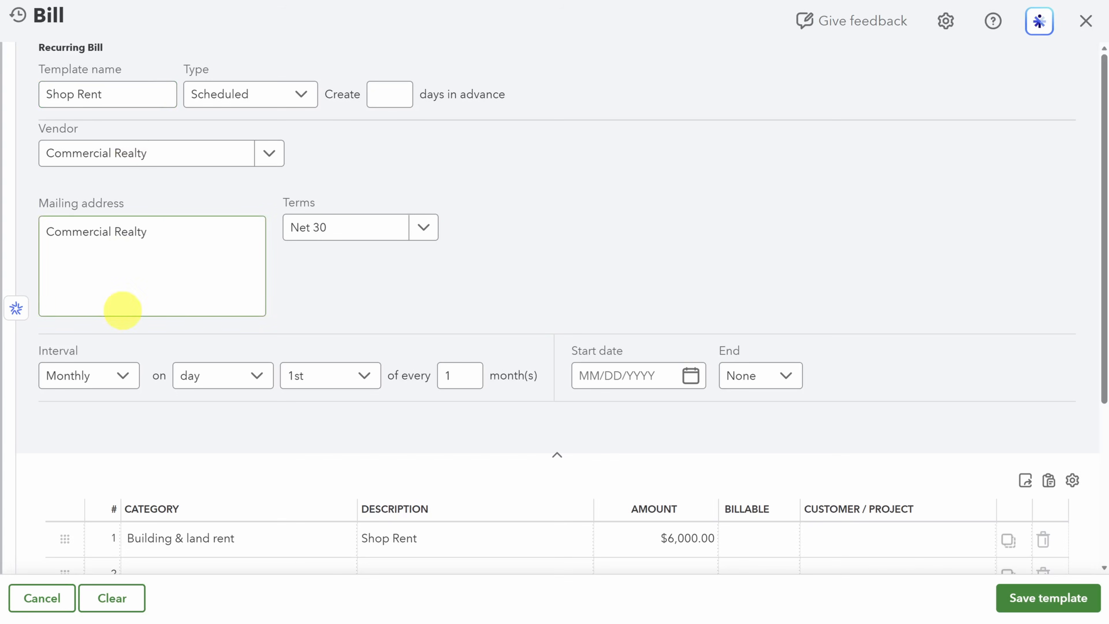
# Step: Set the Shop Rent bill's monthly interval to the 17th day of every 2 months
pyautogui.click(123, 377)
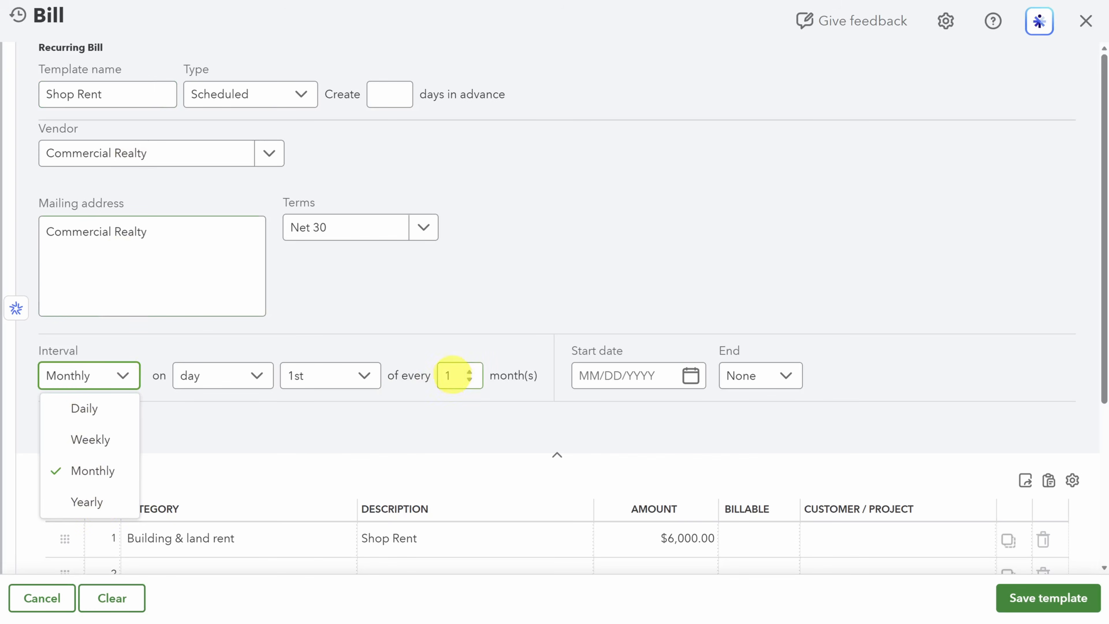
pyautogui.click(452, 375)
pyautogui.press('BackSpace')
pyautogui.write('2')
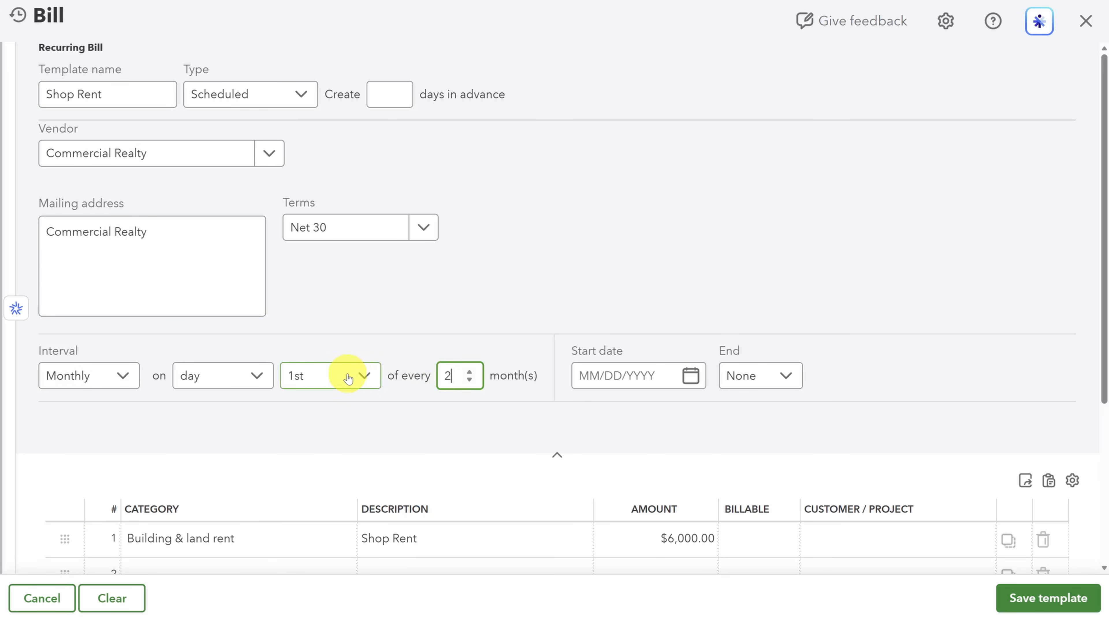
pyautogui.click(348, 378)
pyautogui.scroll(-3, 322, 276)
pyautogui.click(319, 286)
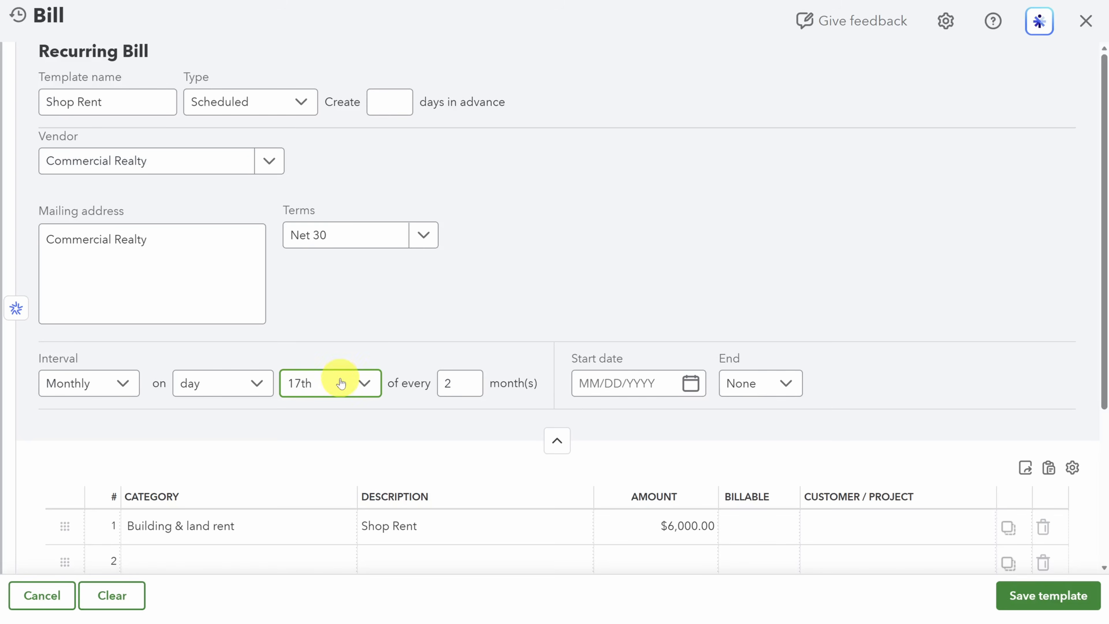
# Step: Set the Shop Rent bill to recur on the 23rd day of every 1 month and save the template
pyautogui.click(341, 383)
pyautogui.scroll(-2, 324, 306)
pyautogui.click(330, 352)
pyautogui.click(445, 381)
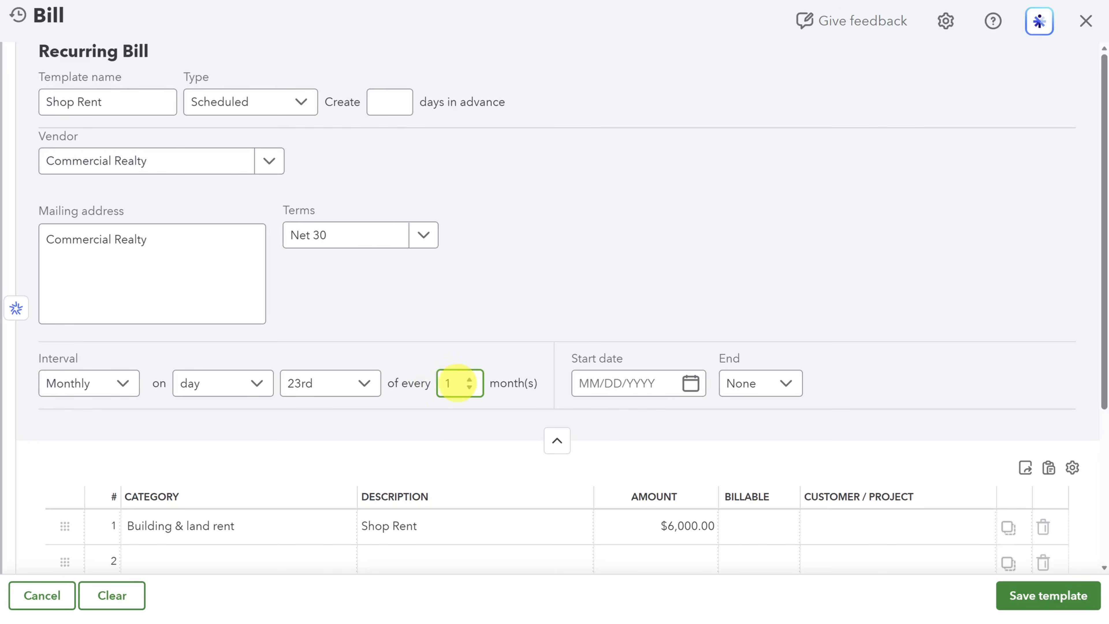
pyautogui.click(1038, 609)
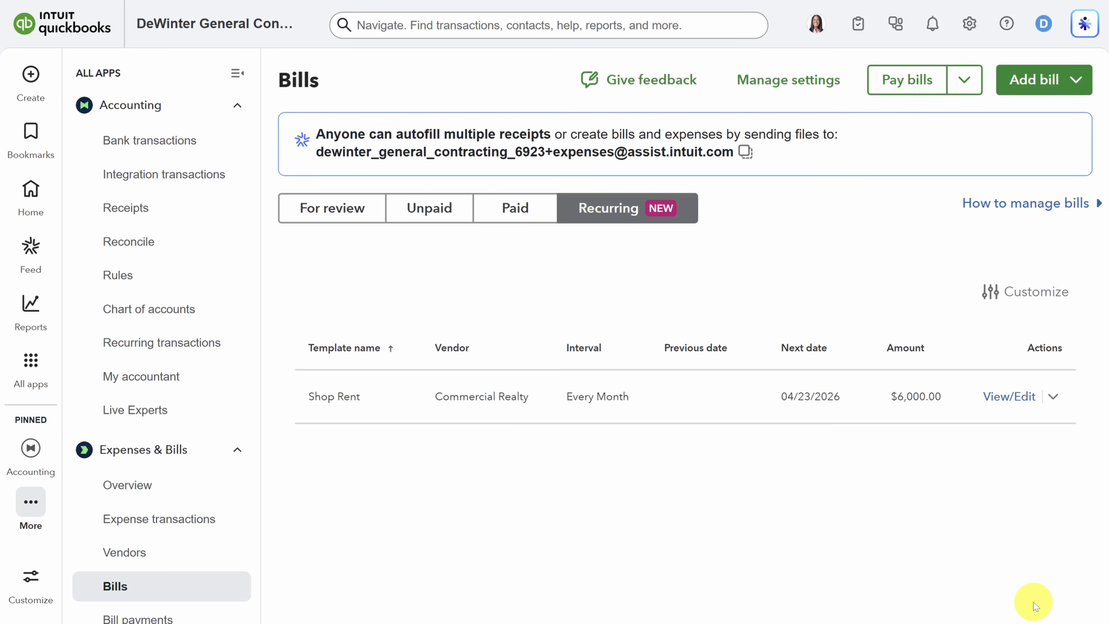
# Step: Save a Reminder template Electricity Bill for Lightbulb Utilities, monthly on the 23rd, reminding 1 day before, Net 30, with a Utilities line without an amount
pyautogui.click(1075, 79)
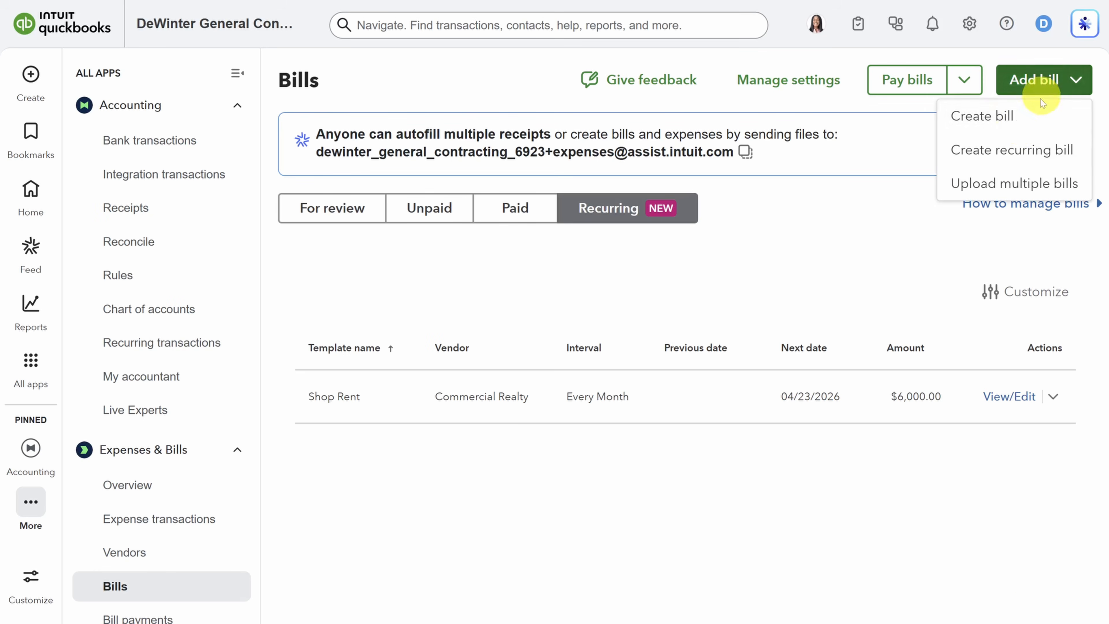
pyautogui.click(1014, 151)
pyautogui.click(302, 97)
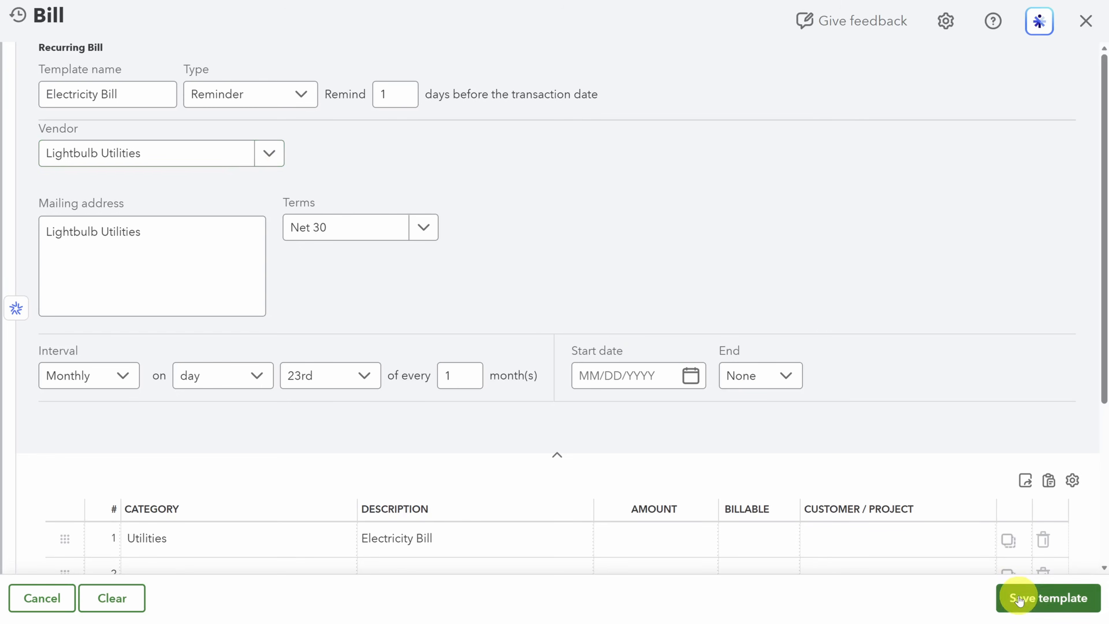
pyautogui.click(1026, 597)
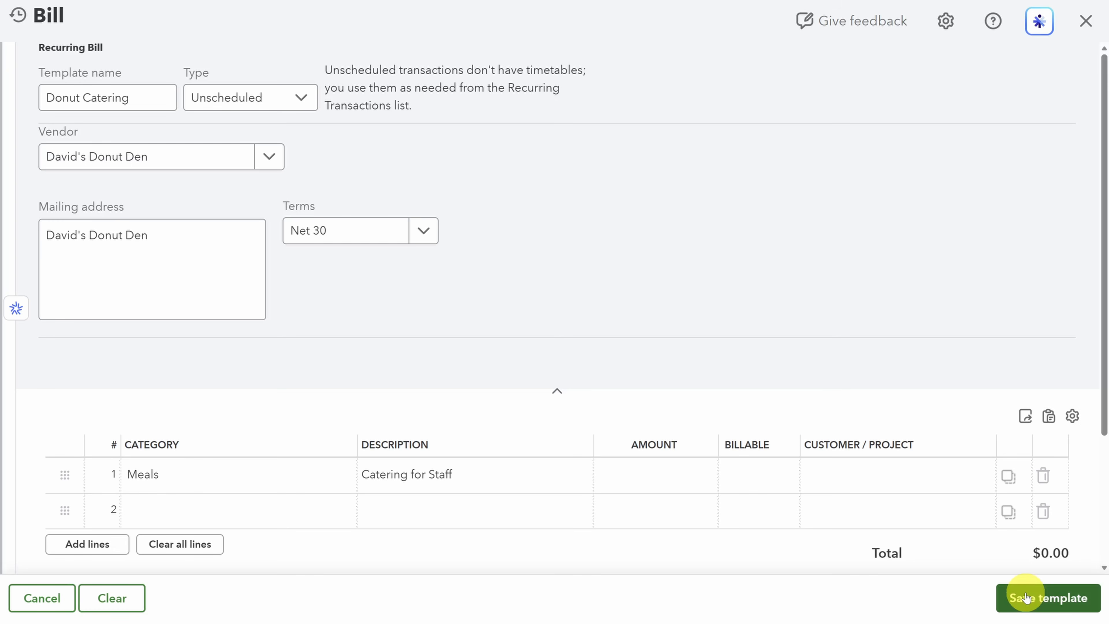
# Step: Save the Unscheduled recurring bill Donut Catering for David's Donut Den with a Meals line for Catering for Staff, and check the unpaid bills
pyautogui.click(1027, 598)
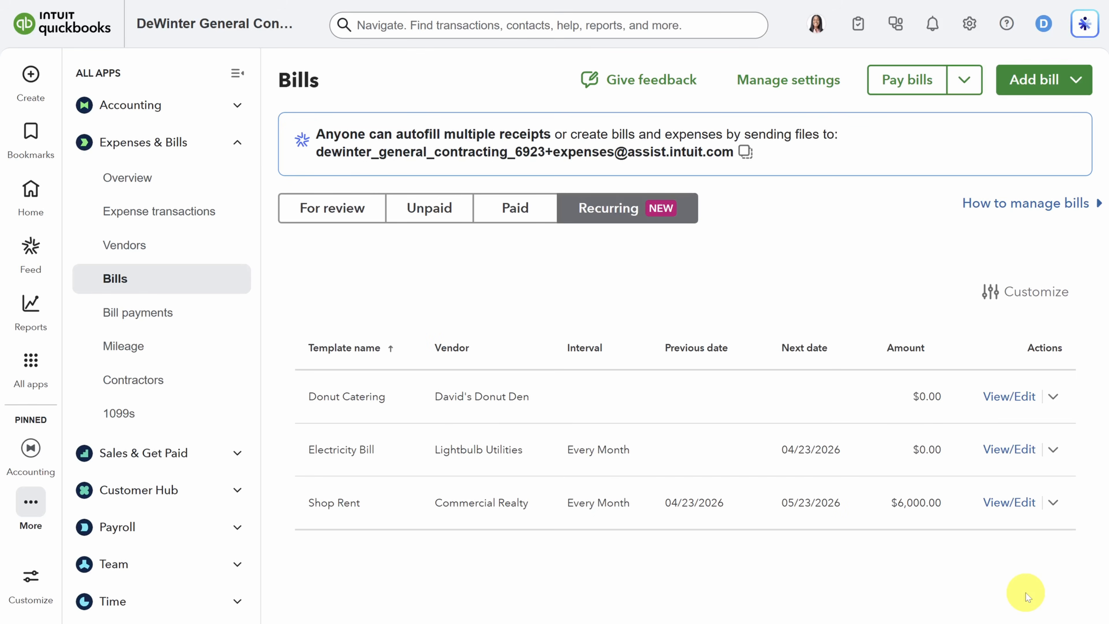
pyautogui.click(432, 210)
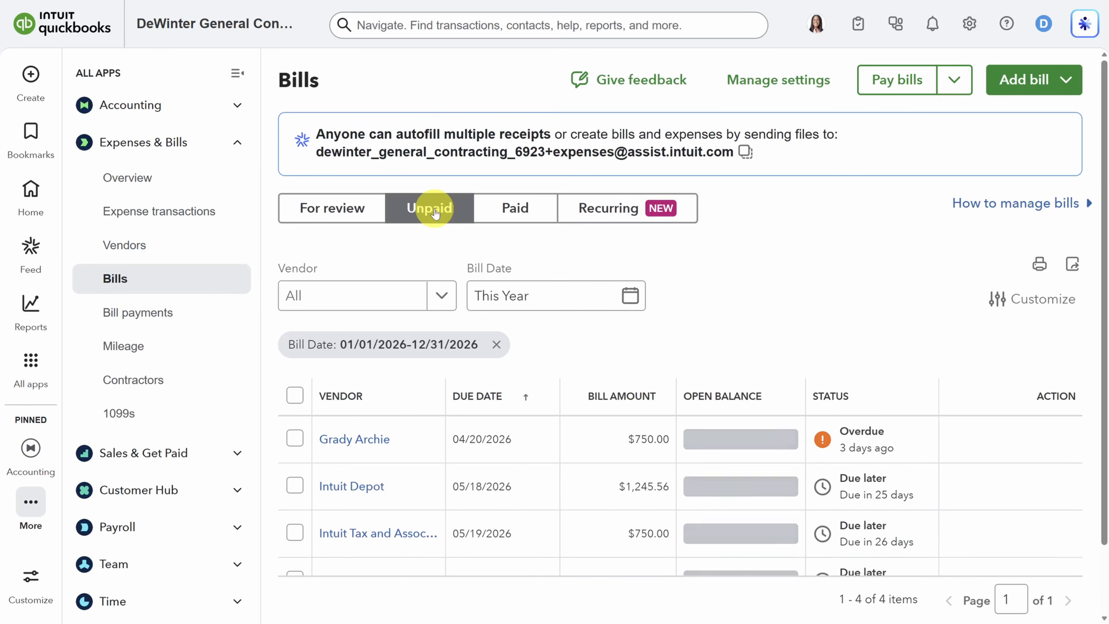
pyautogui.scroll(-2, 406, 371)
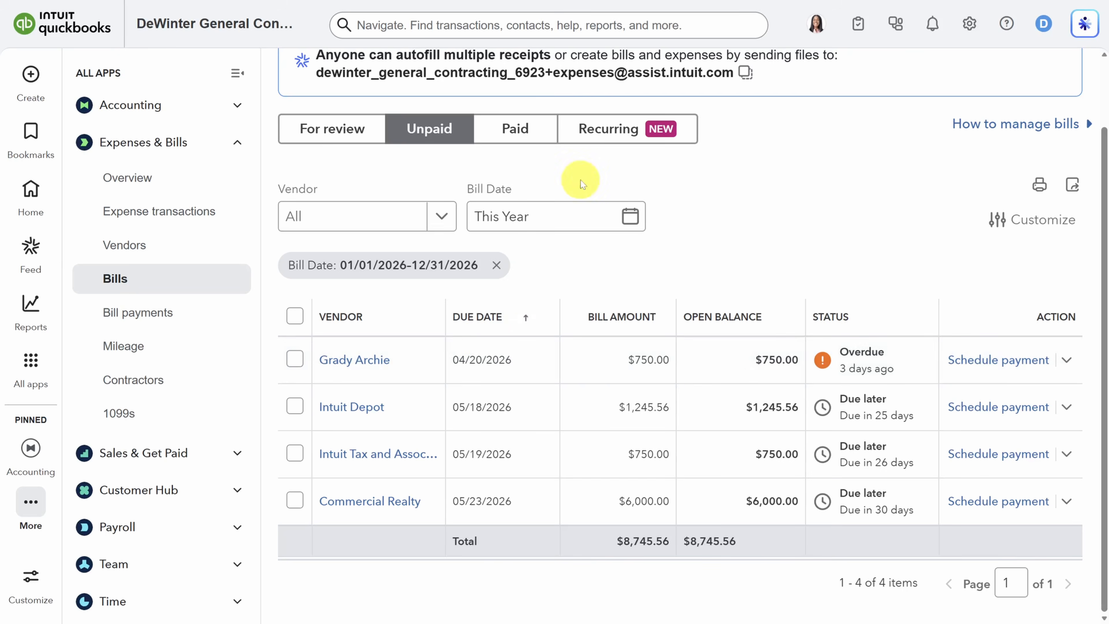
# Step: Return to the recurring bills and open the Recurring Transactions list for managing them
pyautogui.click(613, 130)
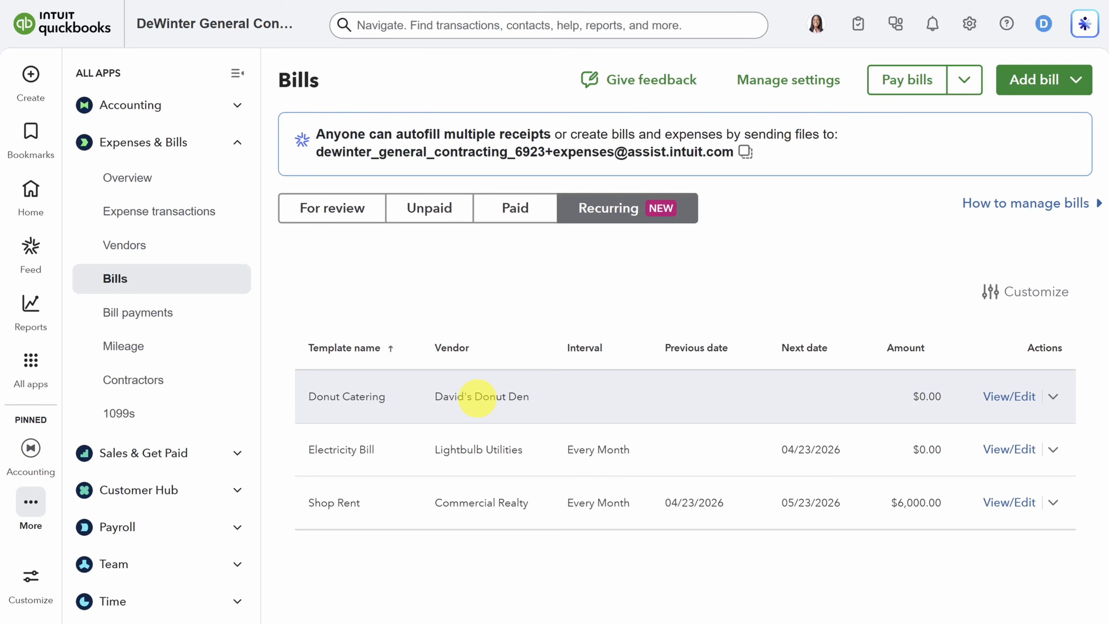
pyautogui.click(963, 79)
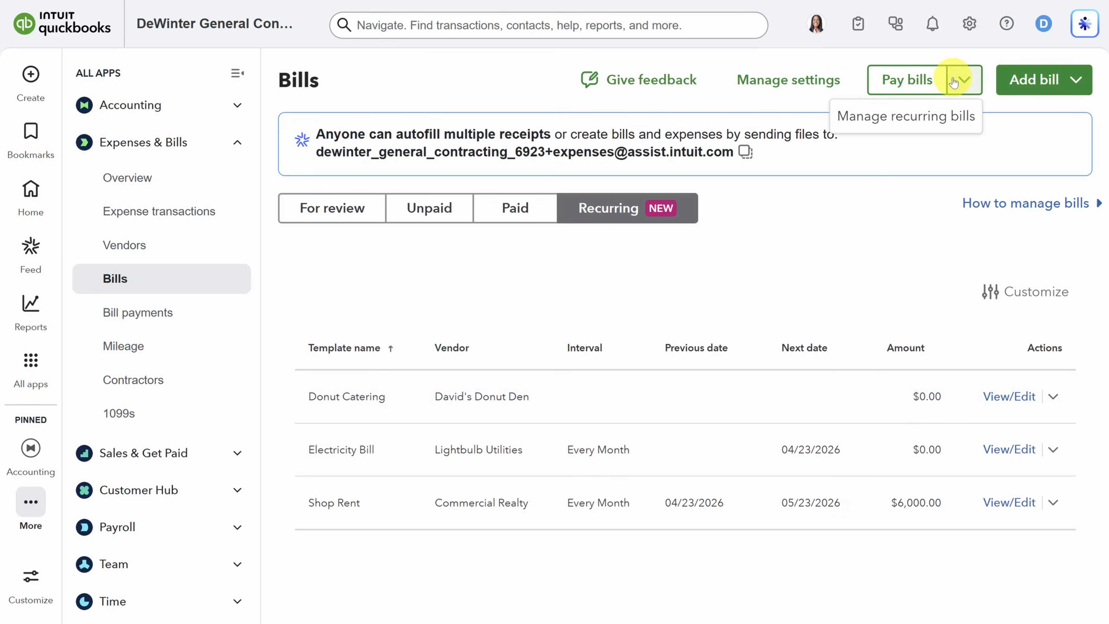
pyautogui.click(913, 118)
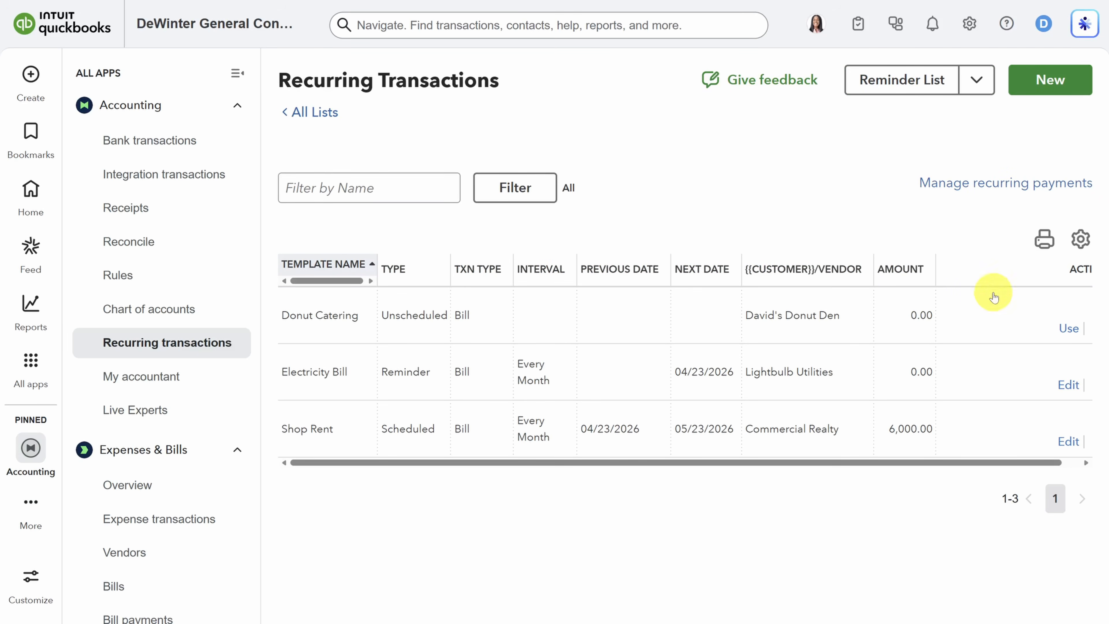
# Step: Preview a bill made from the Donut Catering template, close it without saving, and open the Reminders List
pyautogui.click(1068, 328)
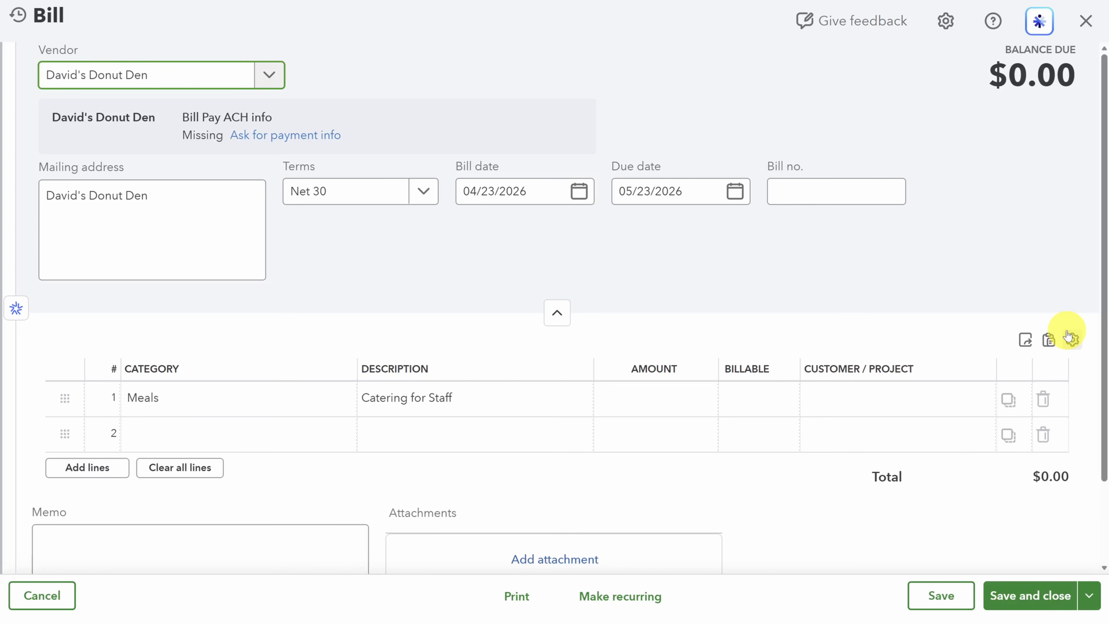
pyautogui.click(1085, 20)
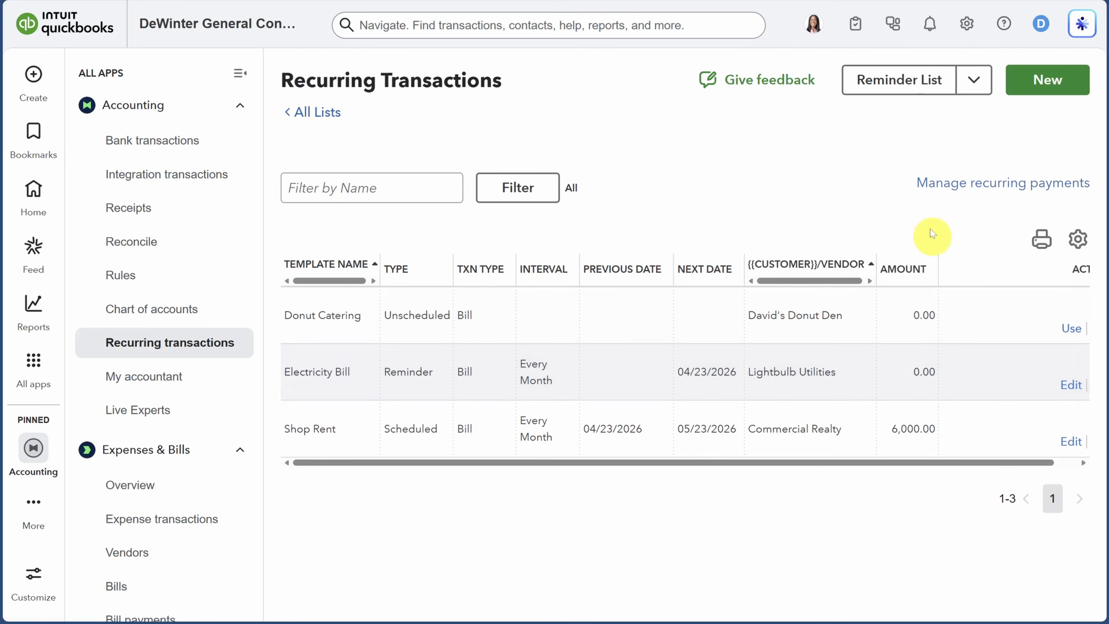
pyautogui.click(903, 81)
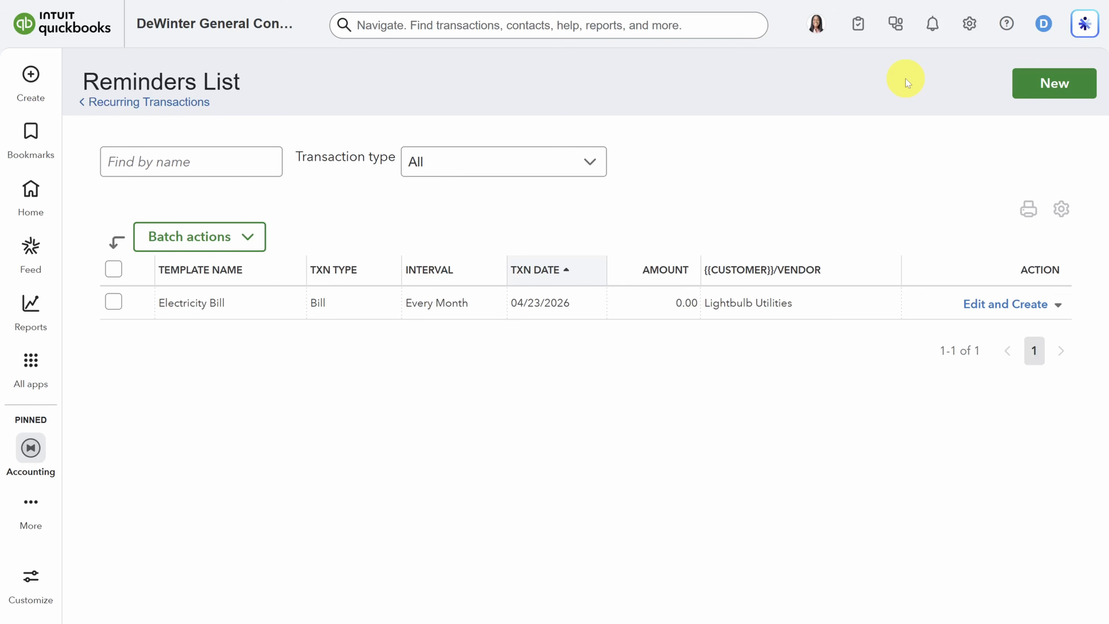